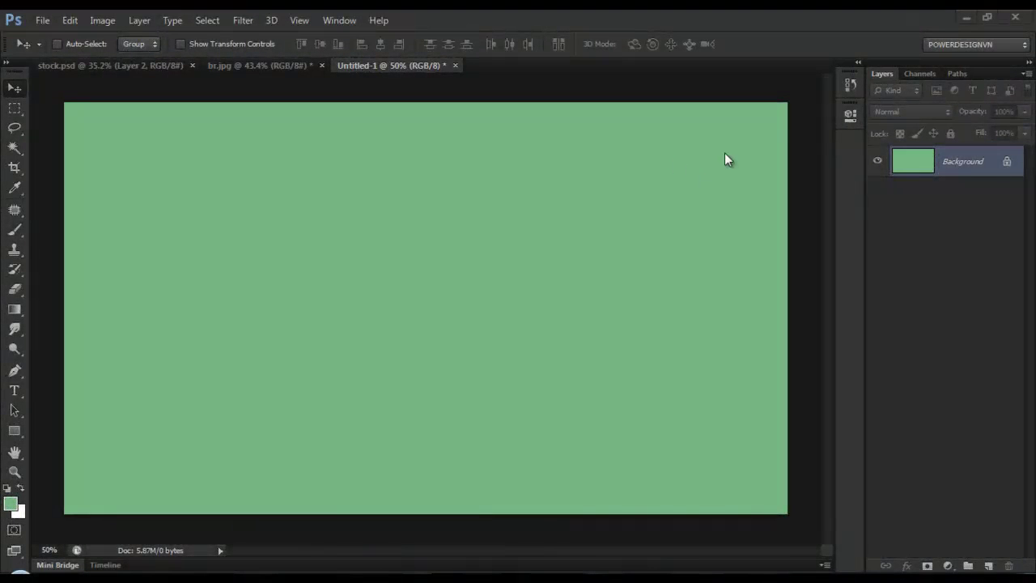
Bring the br.jpg garage photo document to the front
left_click(250, 65)
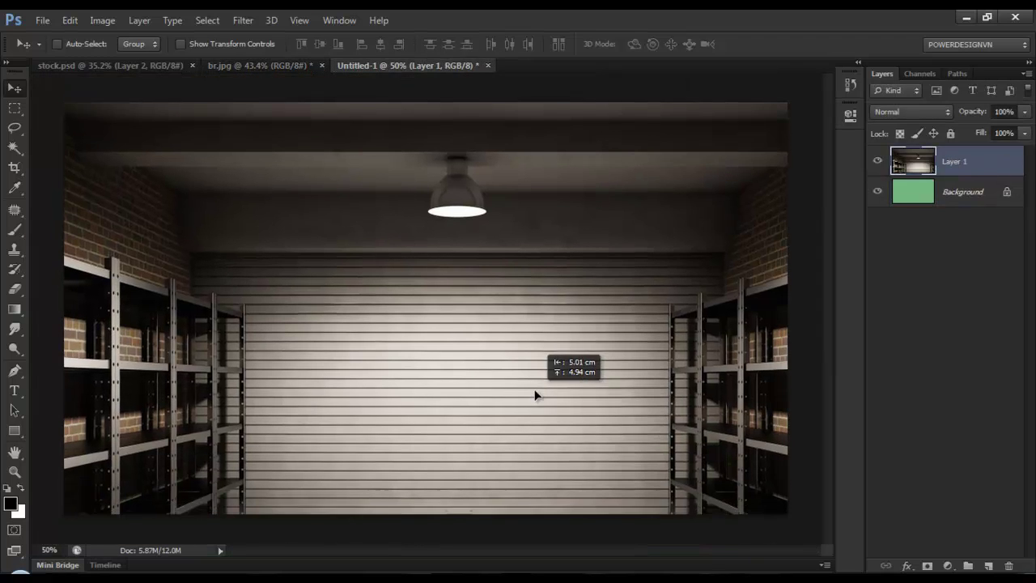
Copy the garage photo and the stock.psd man cutout into Untitled-1, closing br.jpg
left_click_drag(385, 67, 534, 393)
left_click(251, 66)
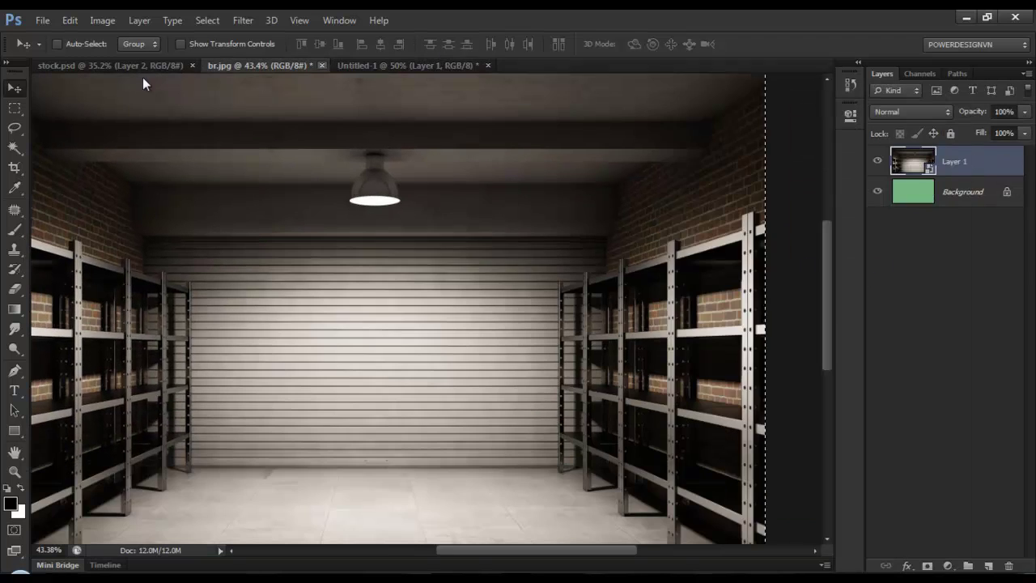
key("ctrl+w")
left_click(96, 68)
left_click_drag(907, 170, 530, 400)
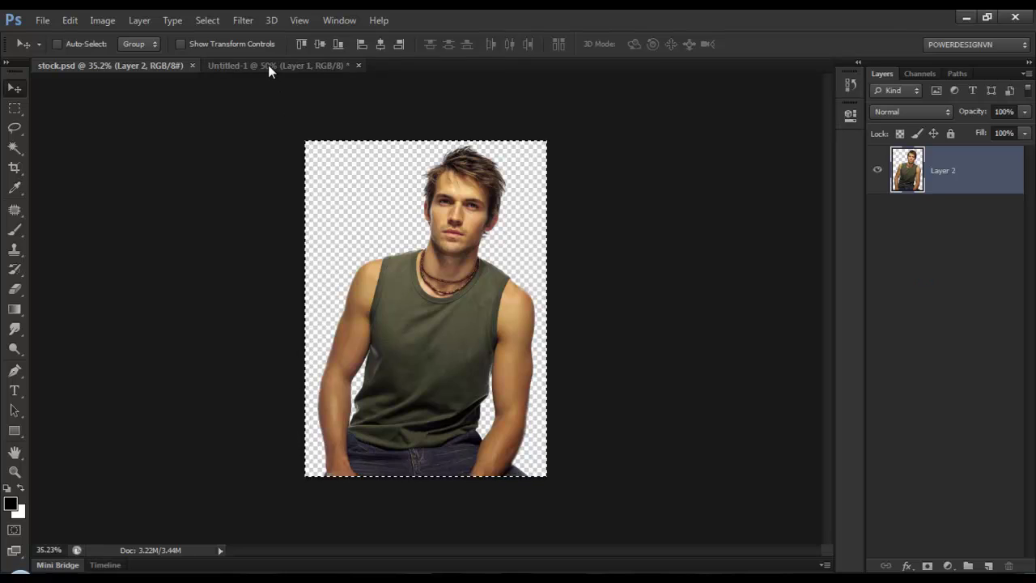
Resize the garage Layer 1 to fill the canvas and centre the man in the garage
key("ctrl+minus")
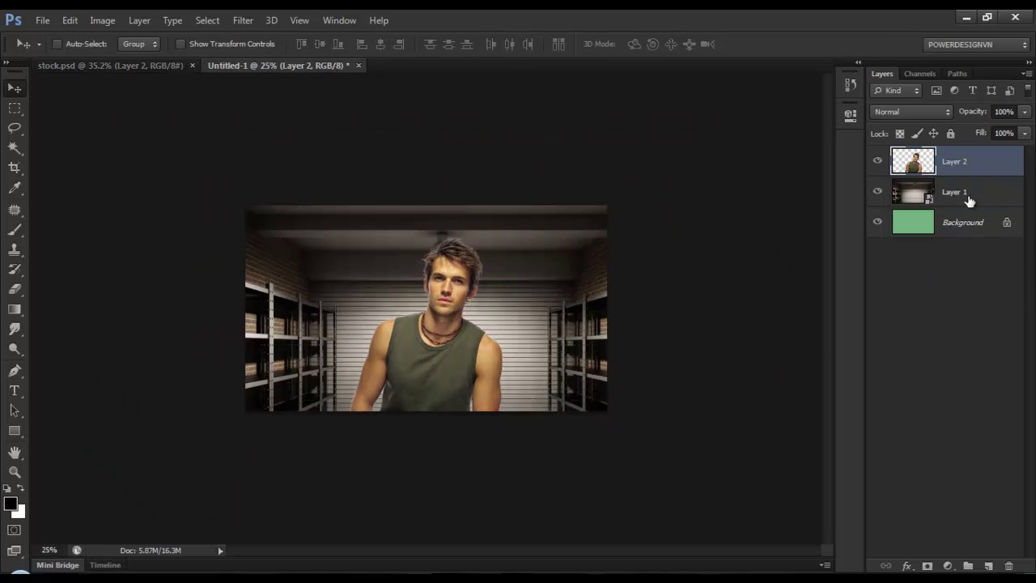
left_click(967, 199)
key("ctrl+t")
left_click_drag(672, 174, 618, 279)
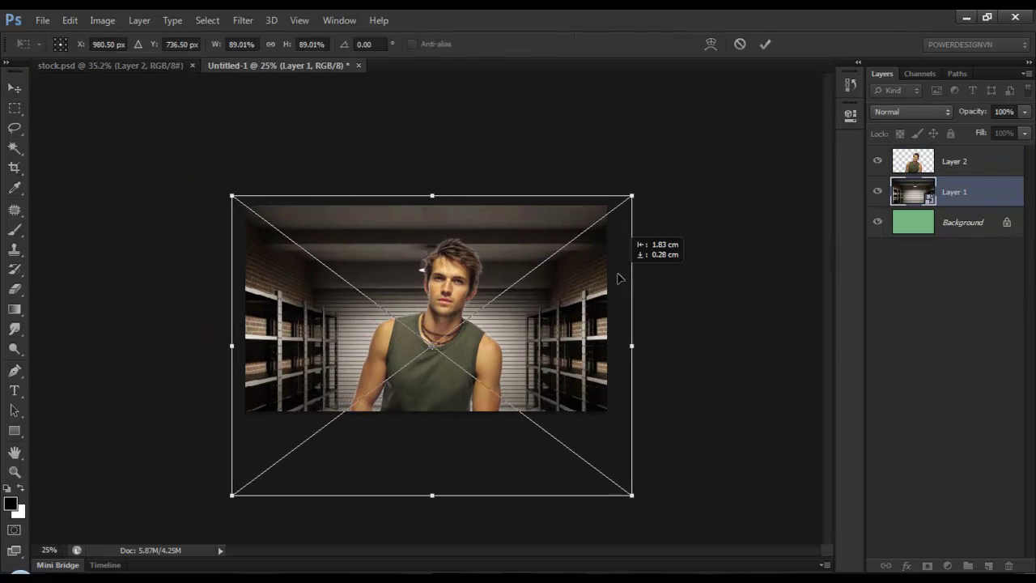
left_click_drag(632, 494, 608, 490)
left_click_drag(232, 490, 238, 485)
key("Return")
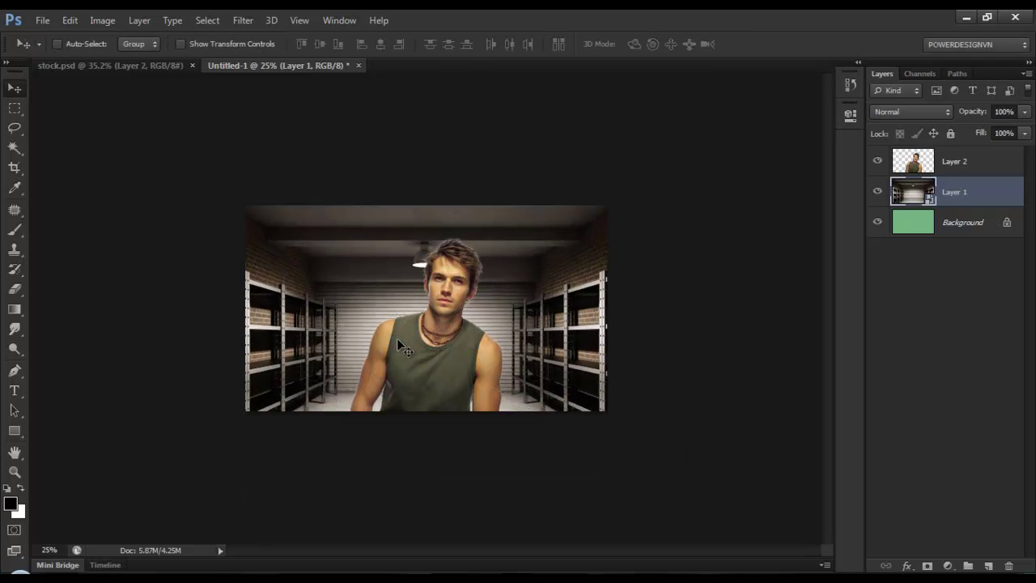
left_click_drag(437, 293, 502, 288)
mouse_move(534, 365)
left_mouse_down()
mouse_move(488, 379)
mouse_move(460, 207)
left_mouse_up()
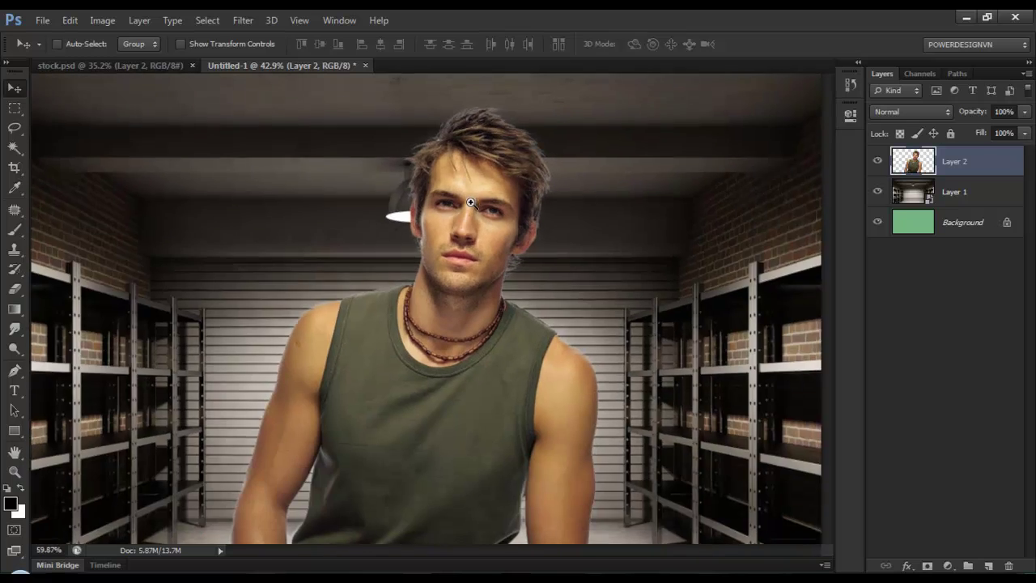
Make and clear a full-image rectangular selection, then zoom in on the man's chest
left_click(461, 208)
key("m")
left_click_drag(65, 102, 789, 515)
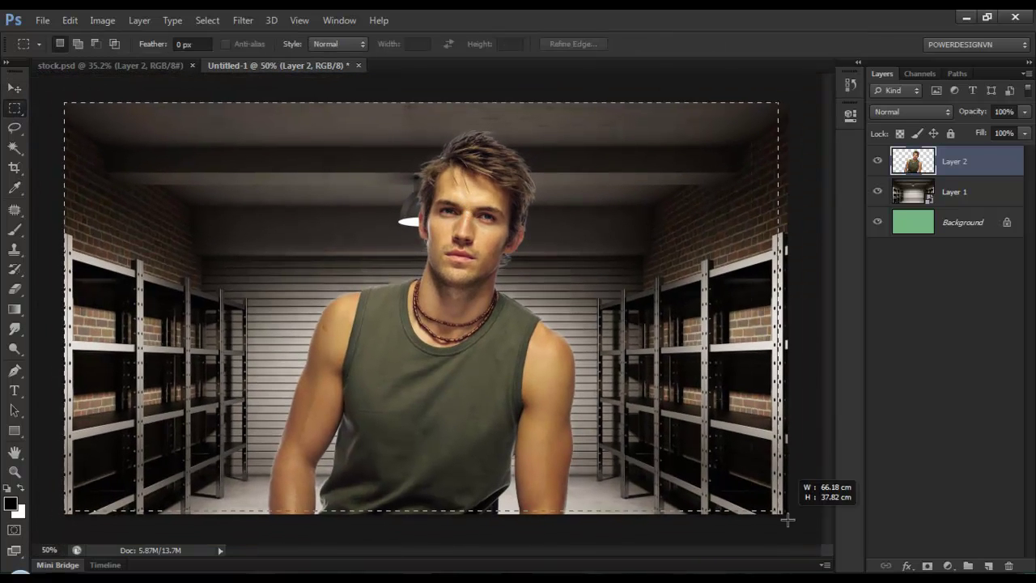
right_click(85, 172)
left_click(162, 172)
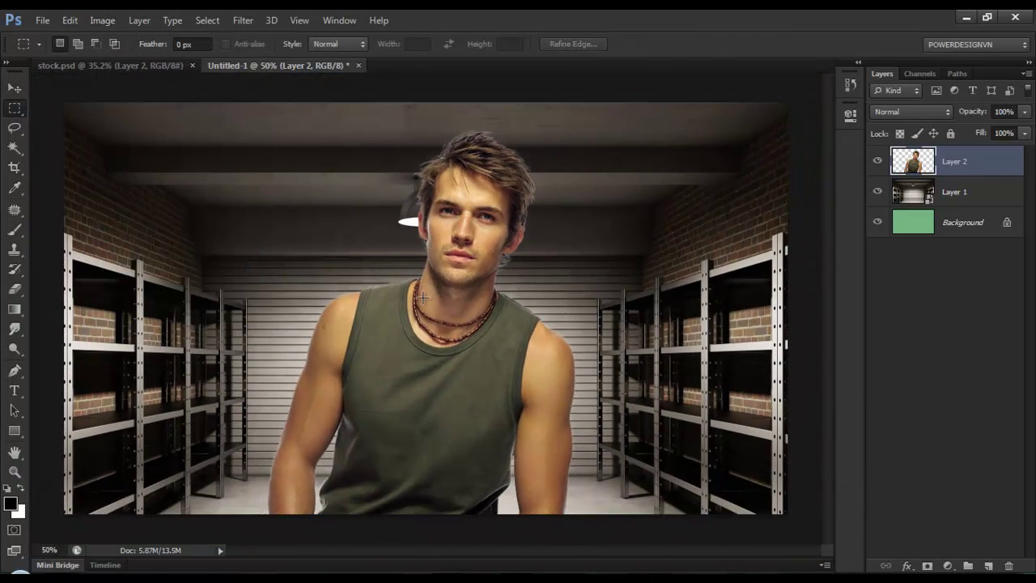
key("v")
left_click_drag(508, 357, 495, 346)
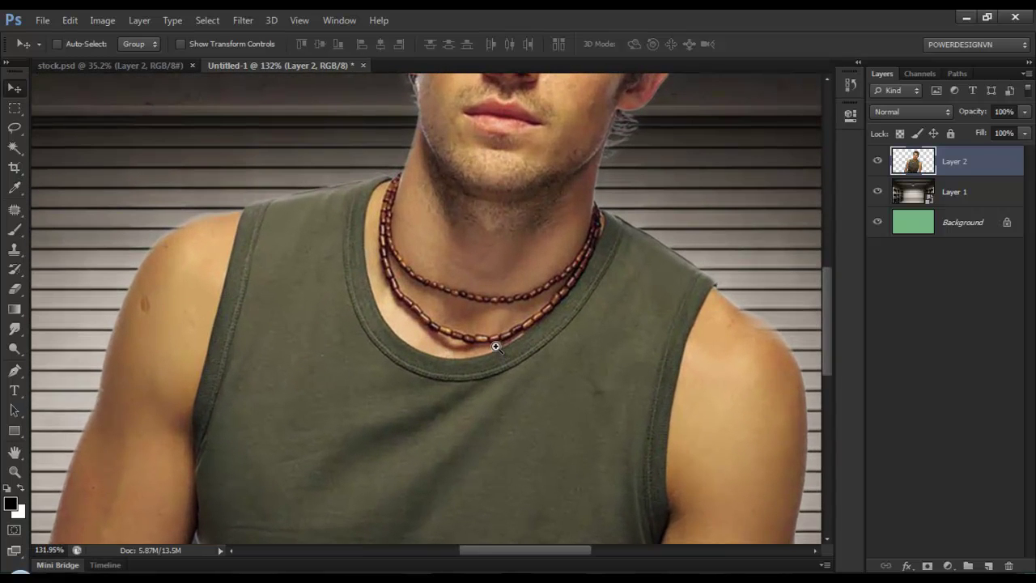
Draw a pen path around the head and upper chest, curving across the torso below the necklace
key("p")
scroll(213, 365, "up", 1)
scroll(169, 386, "up", 1)
scroll(101, 267, "up", 1)
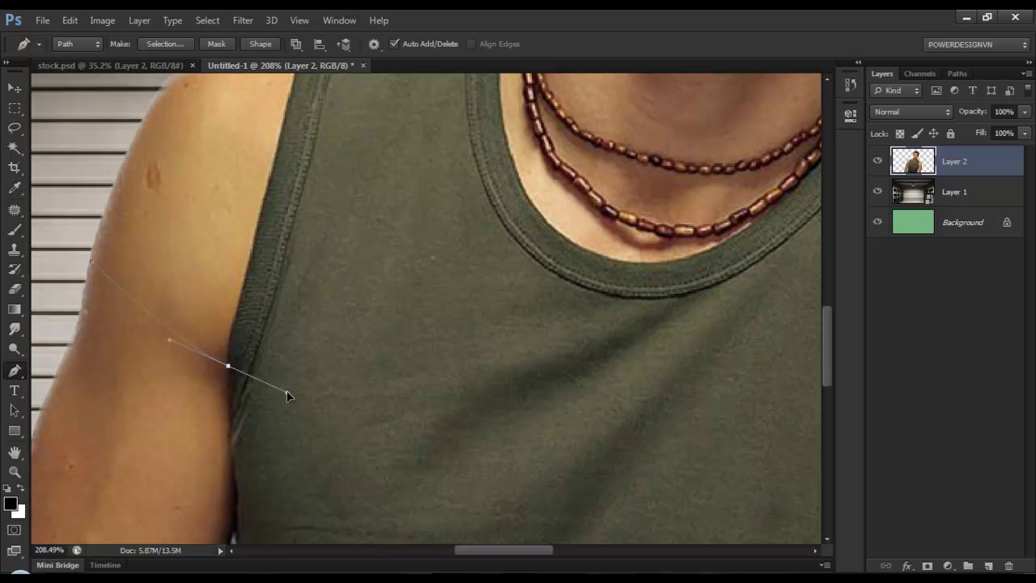
scroll(361, 395, "down", 3)
scroll(440, 416, "up", 1)
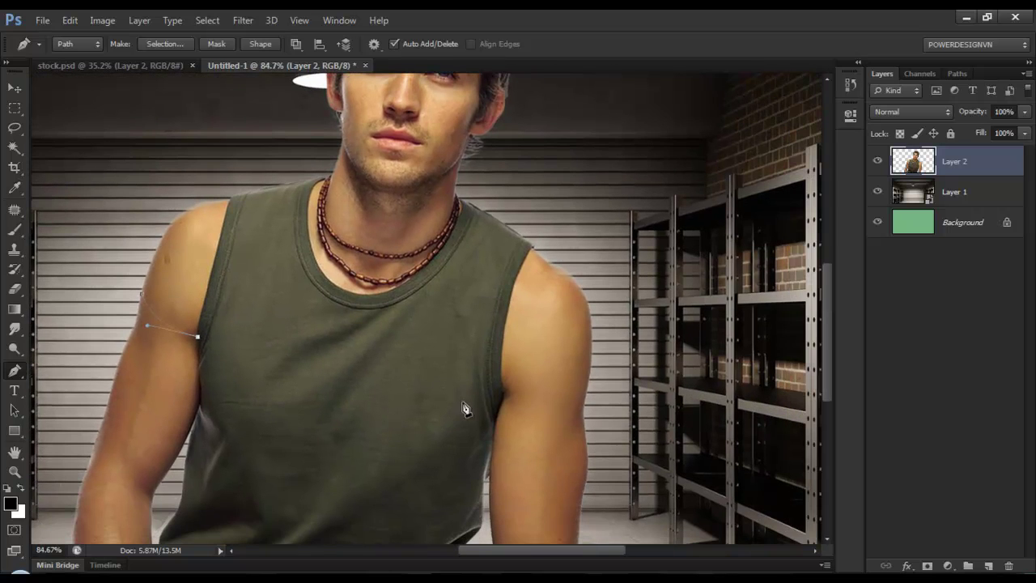
left_click_drag(502, 392, 734, 387)
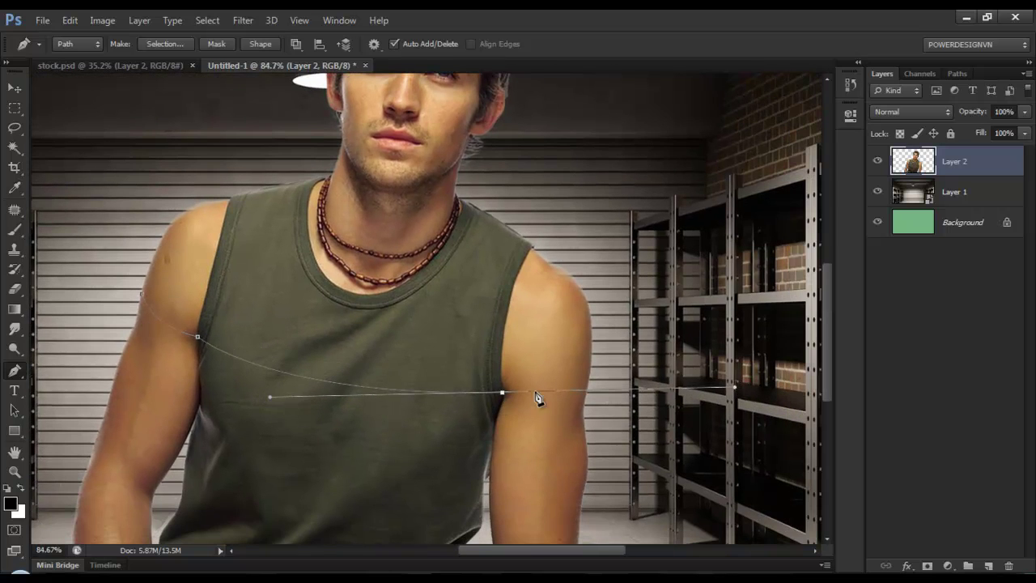
scroll(572, 382, "up", 1)
scroll(603, 366, "up", 1)
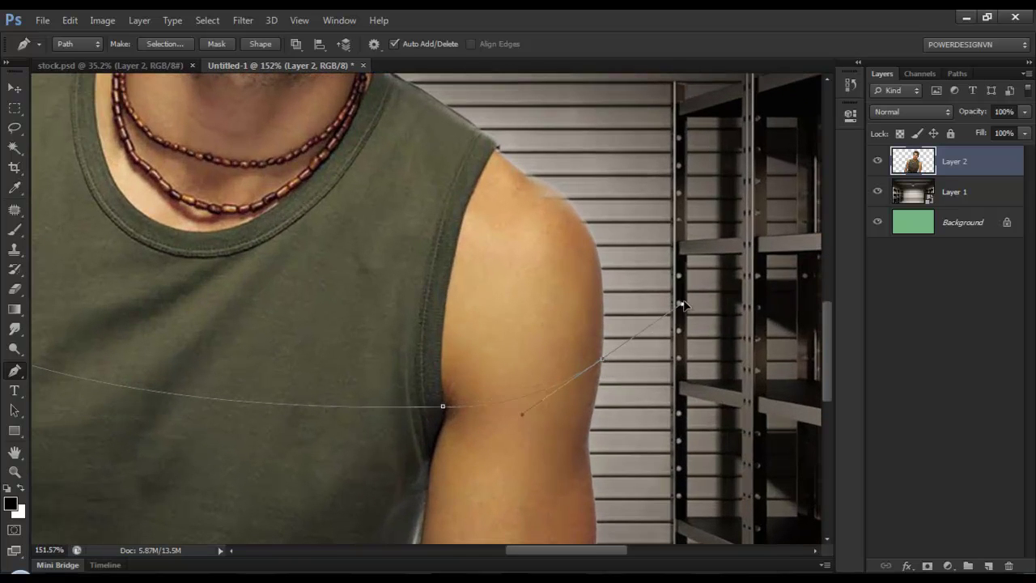
key("ctrl+minus")
key("ctrl+minus")
key("ctrl+minus")
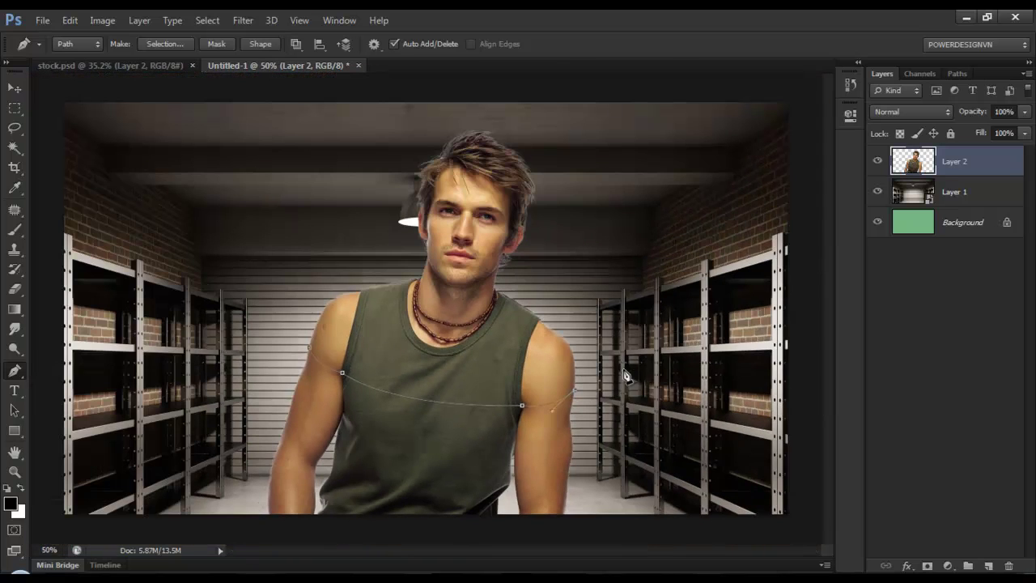
Convert the path to a selection and copy the head and chest onto a hidden Layer 3
right_click(364, 217)
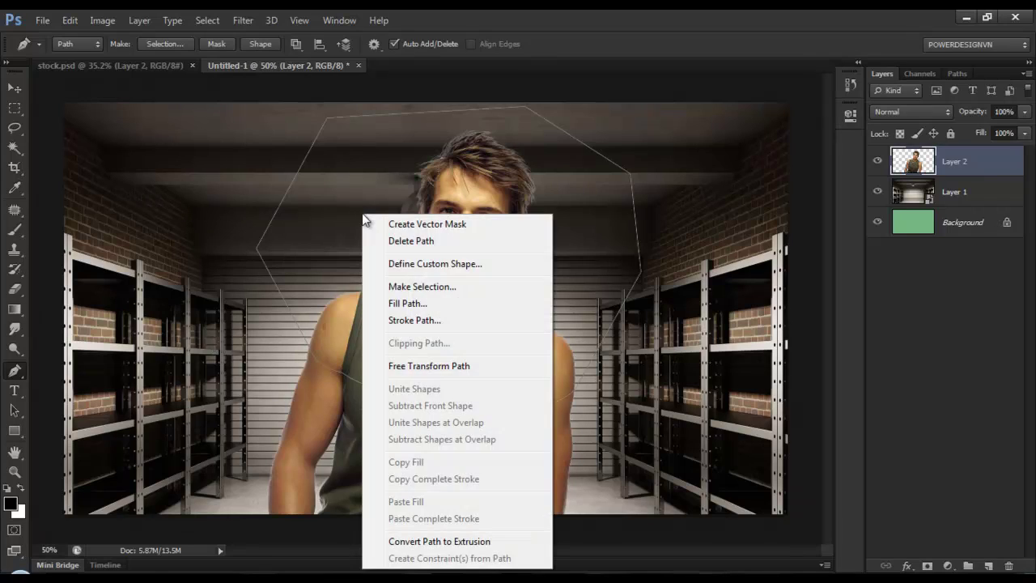
left_click(444, 288)
left_click(591, 172)
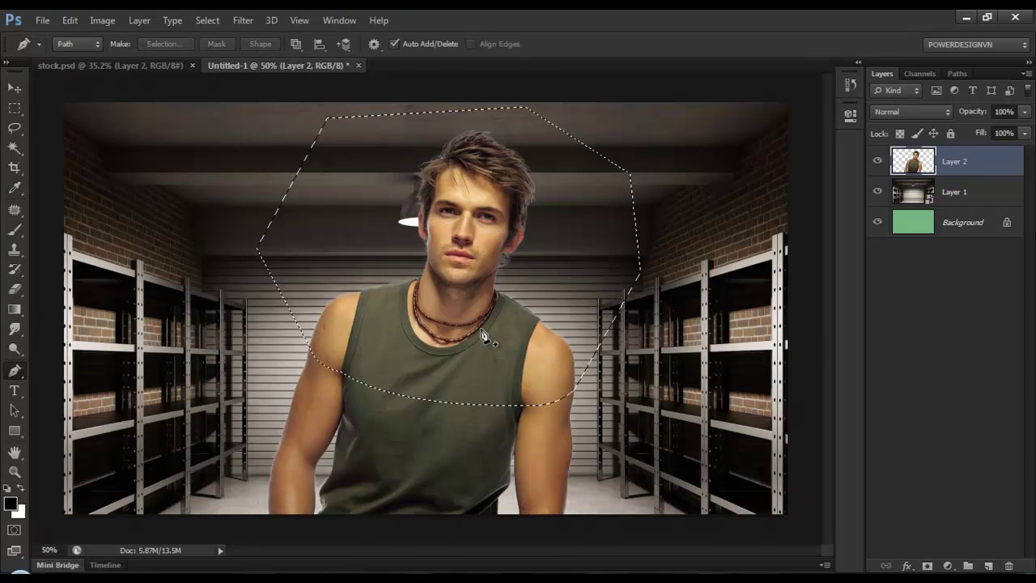
key("ctrl+shift+alt+n")
key("ctrl+shift+alt+e")
left_click(962, 192)
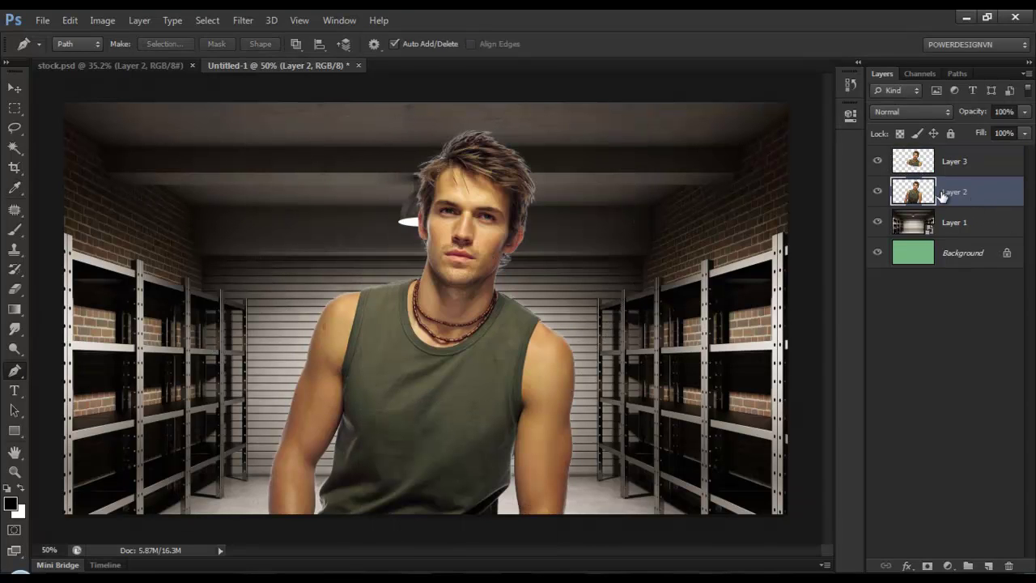
Delete the head and chest area from Layer 2, deselect, and erase leftover edges
left_click(914, 162, "ctrl")
left_click(877, 161)
key("Delete")
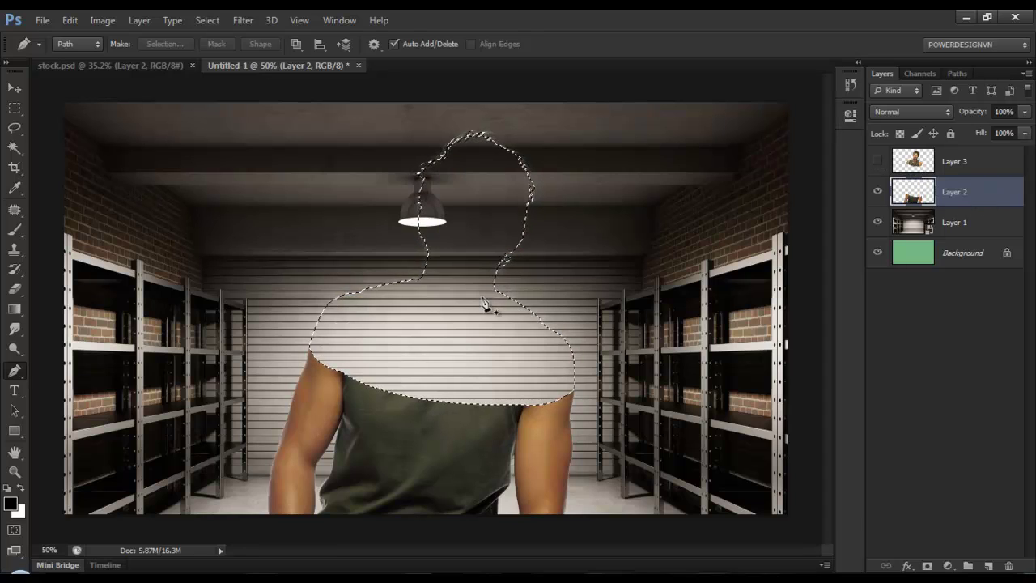
left_click(207, 20)
left_click(227, 53)
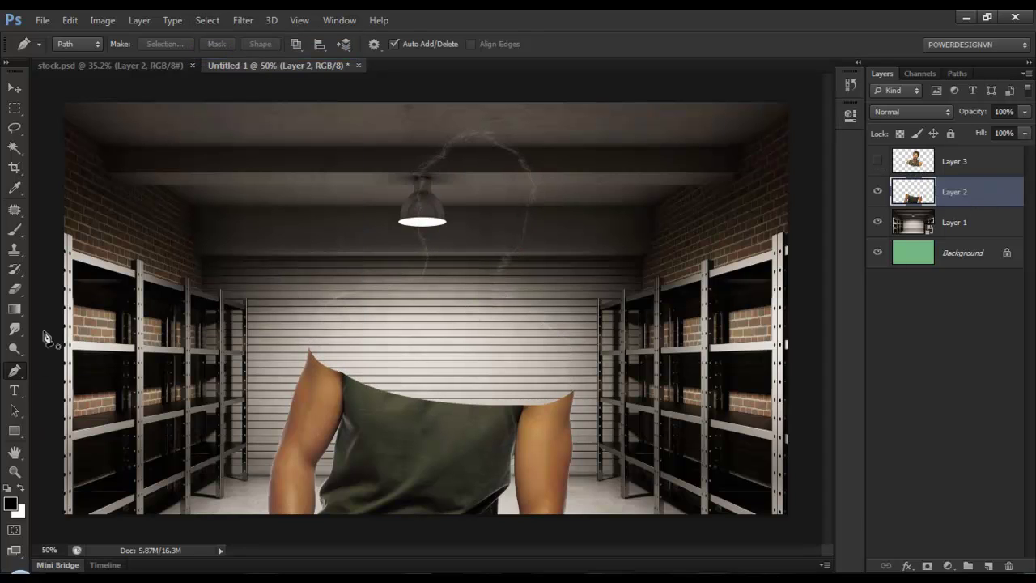
key("e")
right_click(348, 251)
key("Return")
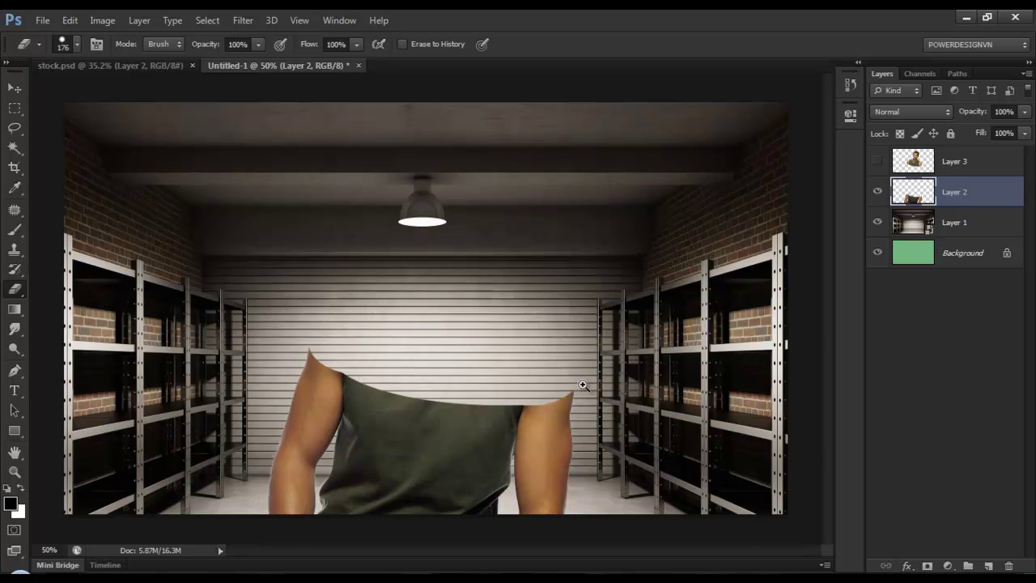
left_click_drag(582, 385, 653, 381)
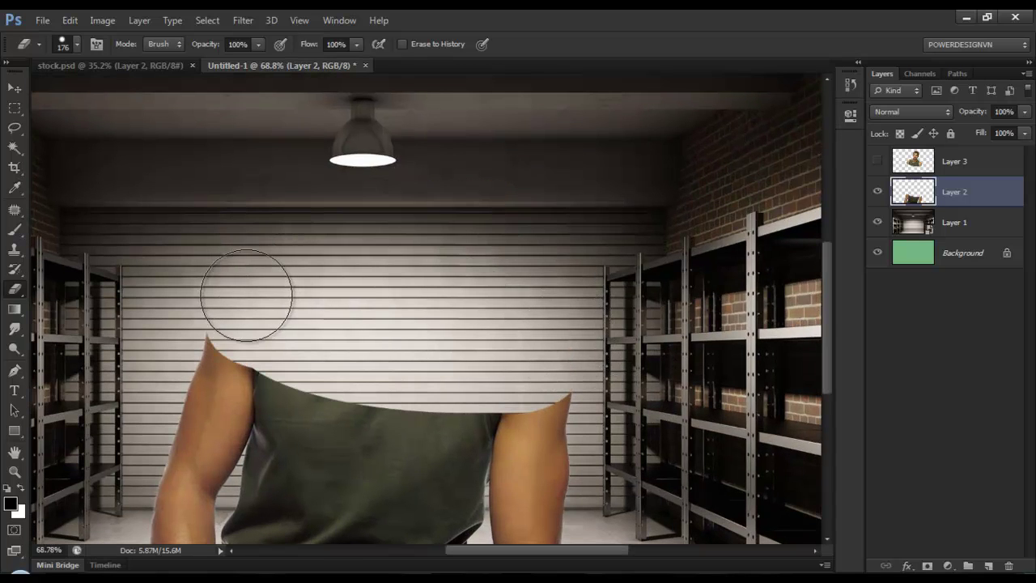
mouse_move(520, 327)
left_mouse_down()
mouse_move(474, 307)
mouse_move(516, 242)
left_mouse_up()
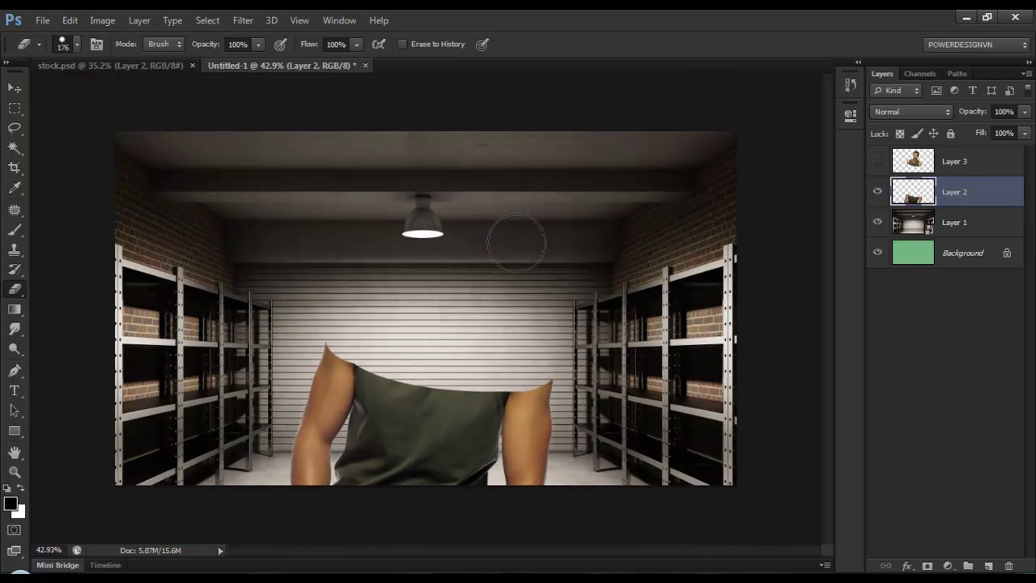
Show Layer 3 and shift the head-and-chest piece upward
left_click(955, 161)
left_click(877, 161)
left_click(15, 88)
left_click_drag(452, 315, 466, 266)
scroll(504, 402, "up", 2)
On Layer 2, pen-draw a closed curved path outlining the sliced band across the torso
scroll(507, 395, "up", 2)
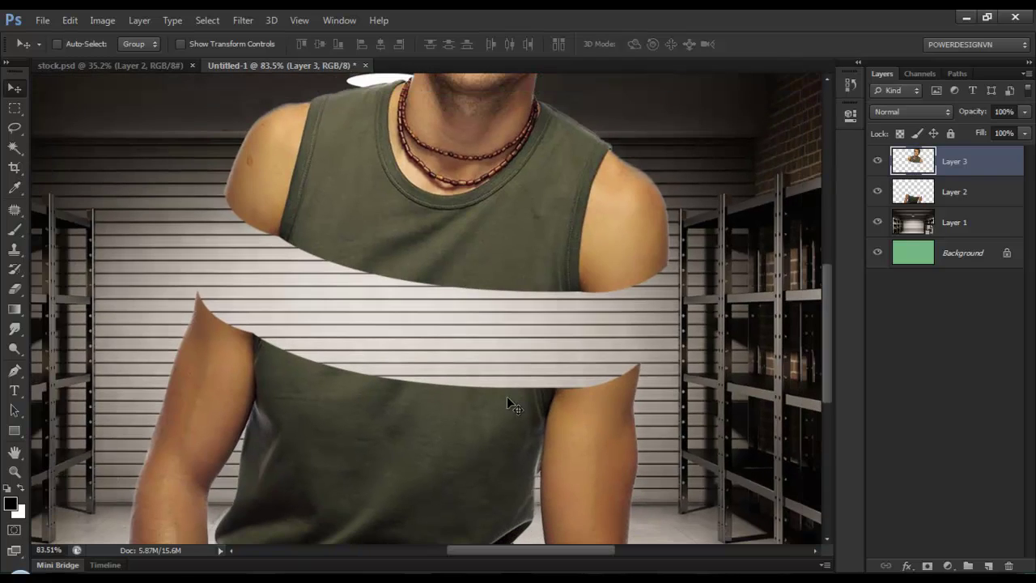
left_click(955, 194)
key("p")
scroll(208, 291, "up", 2)
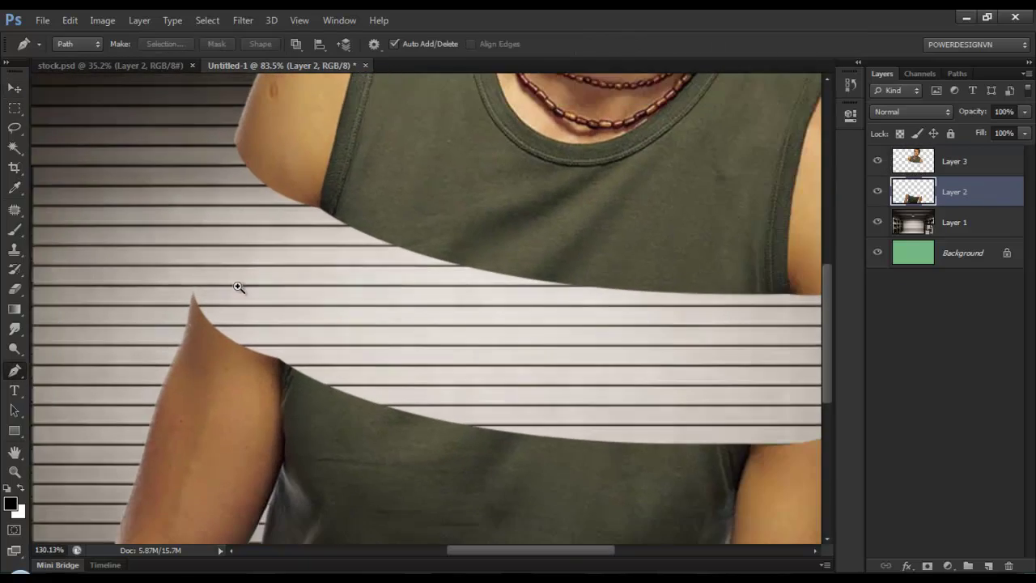
scroll(240, 286, "up", 3)
scroll(194, 287, "up", 2)
left_click(180, 289)
scroll(243, 284, "down", 3)
scroll(340, 291, "down", 2)
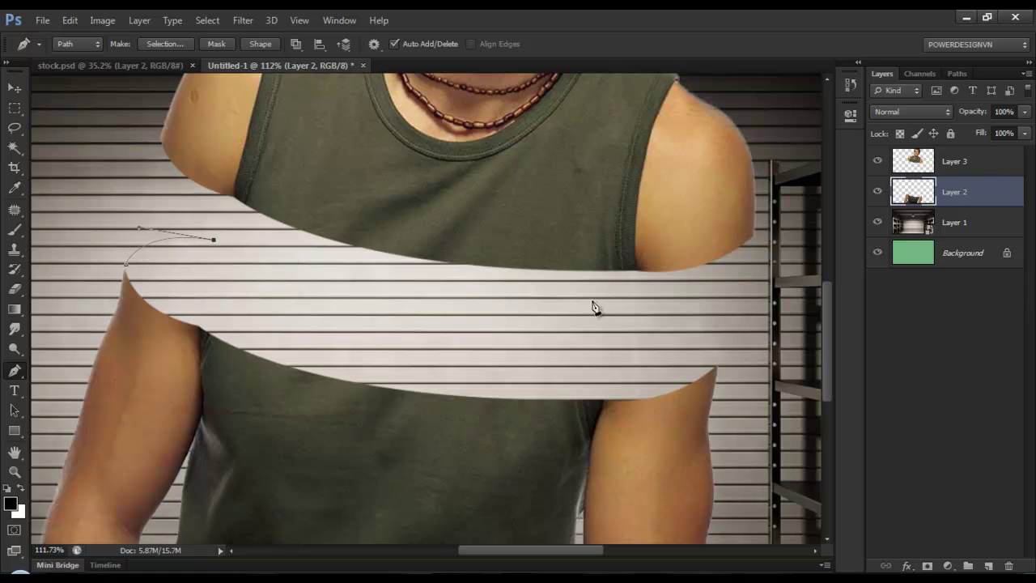
left_click_drag(716, 344, 804, 379)
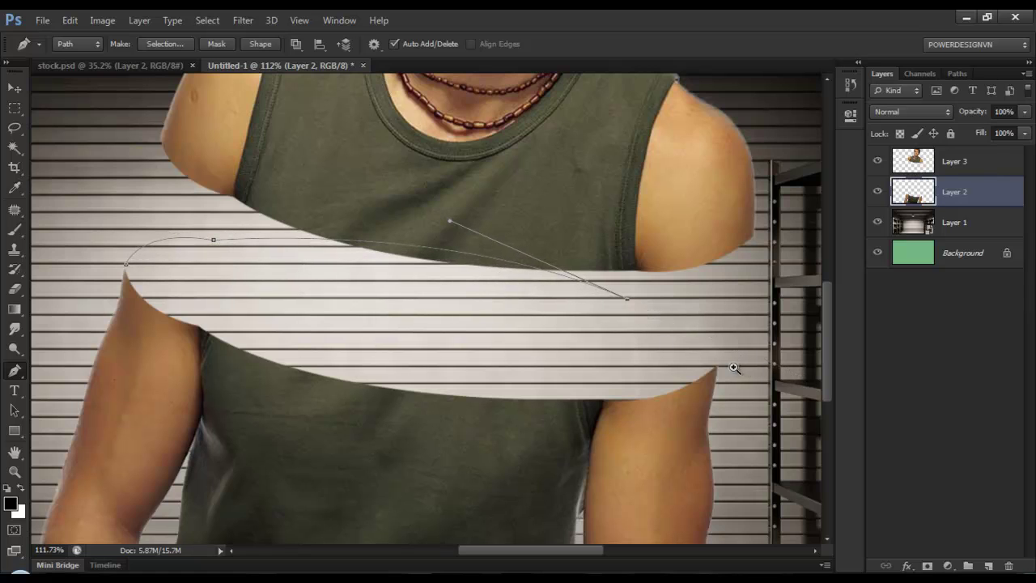
scroll(734, 368, "up", 4)
scroll(708, 460, "down", 5)
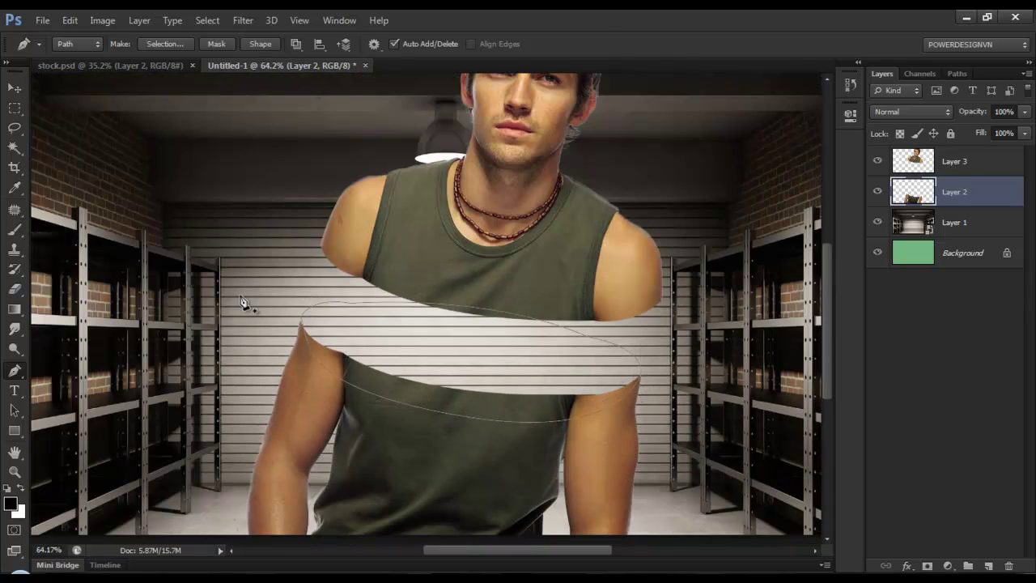
right_click(408, 316)
Make a selection from the path and add a new layer named fill
left_click(588, 242)
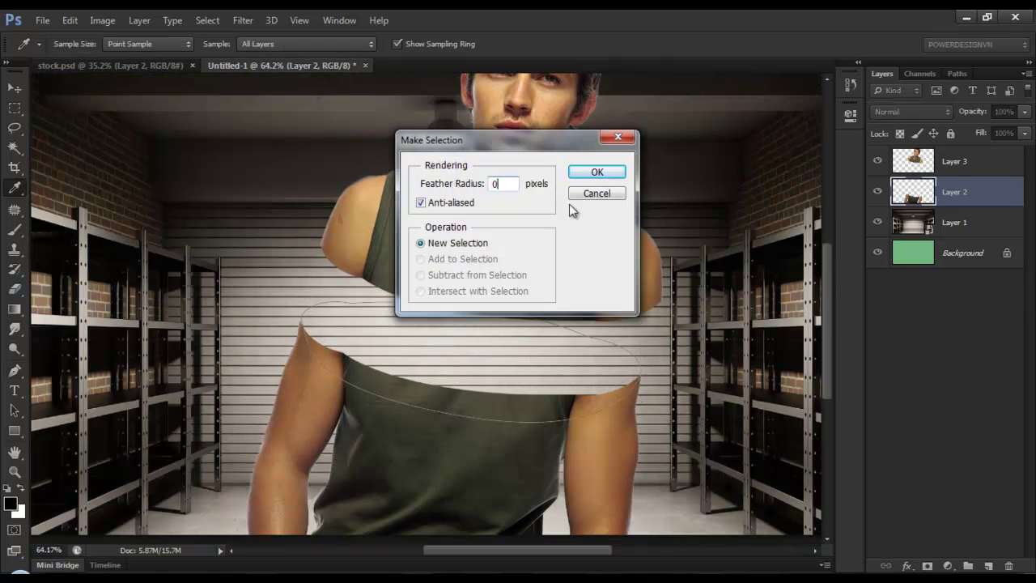
key("Return")
left_click(988, 565, "ctrl")
double_click(958, 222)
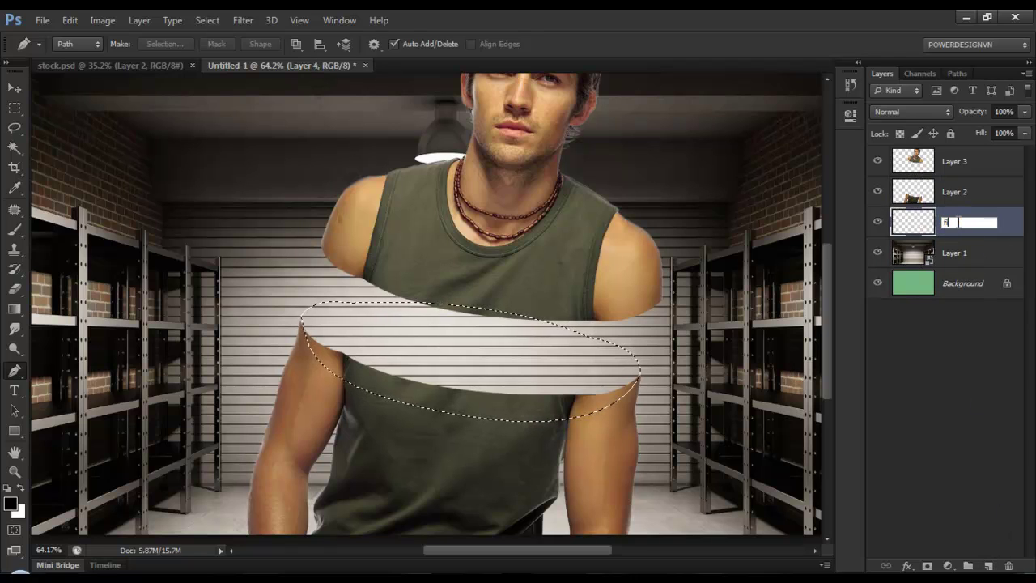
type("ll")
key("Return")
Fill the selection with mid grey on the fill layer, then deselect
left_click(11, 503)
left_click(381, 415)
key("Return")
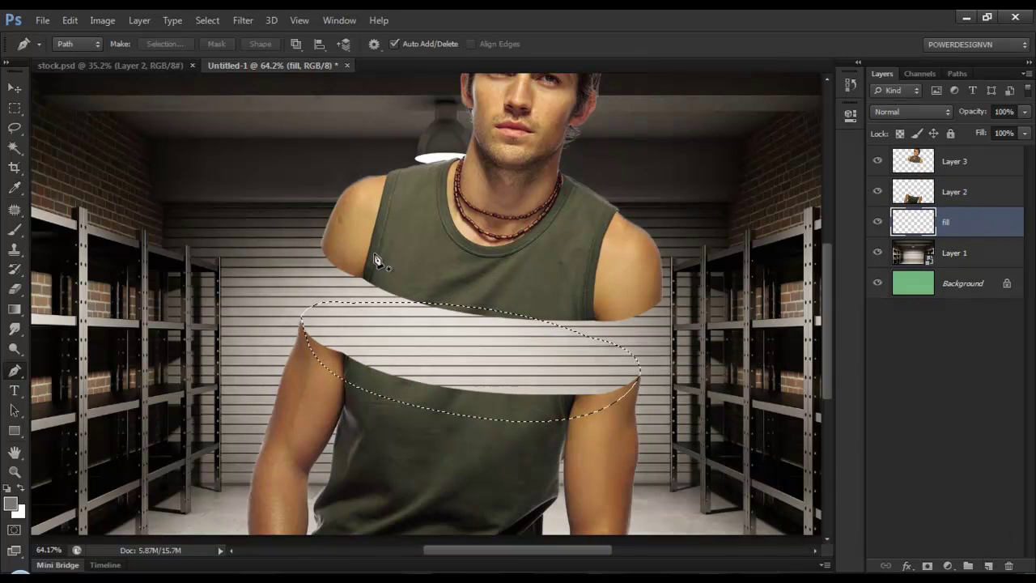
left_click(70, 20)
left_click(103, 228)
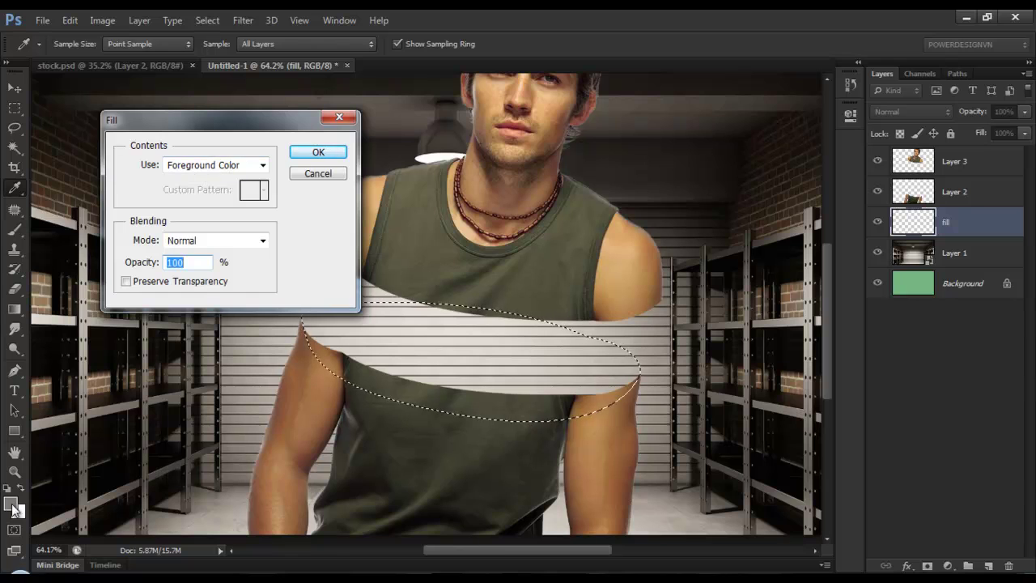
key("Return")
key("p")
left_click(208, 20)
left_click(222, 50)
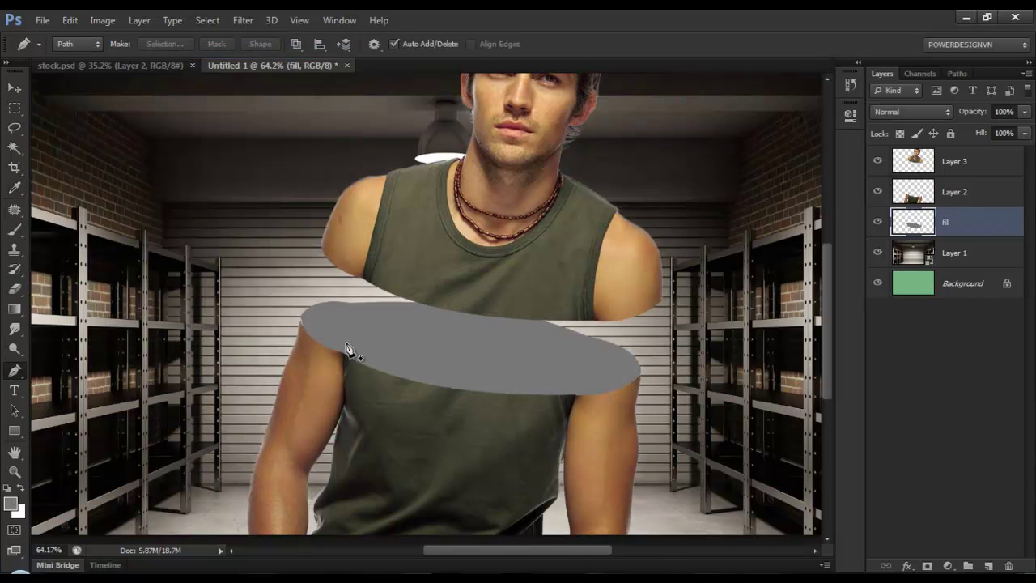
left_click_drag(346, 349, 328, 328)
Nudge the grey ellipse down, cancel a trial stroke style, and load its pixels as a selection
key("v")
left_click_drag(499, 381, 501, 385)
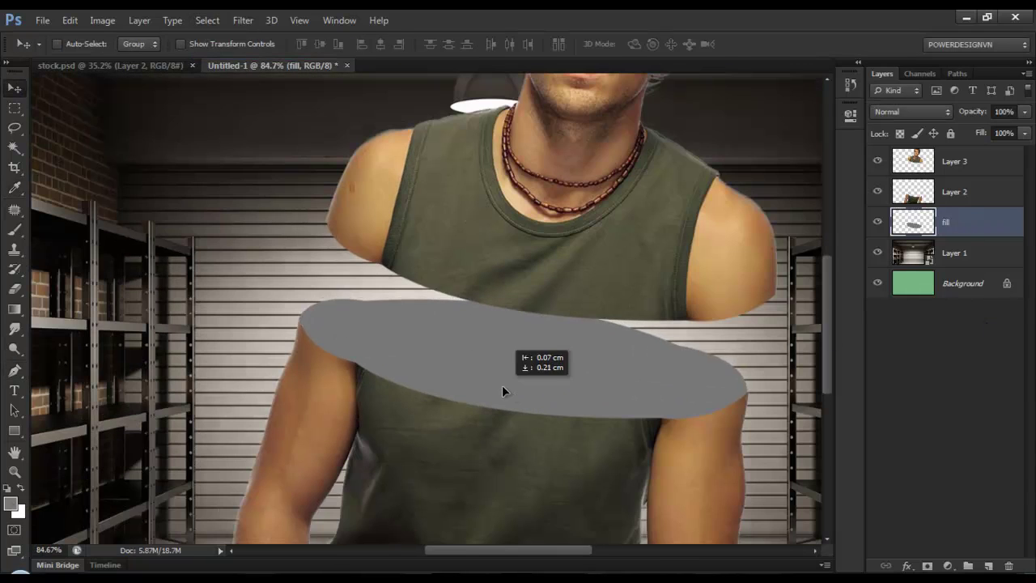
left_click(907, 566)
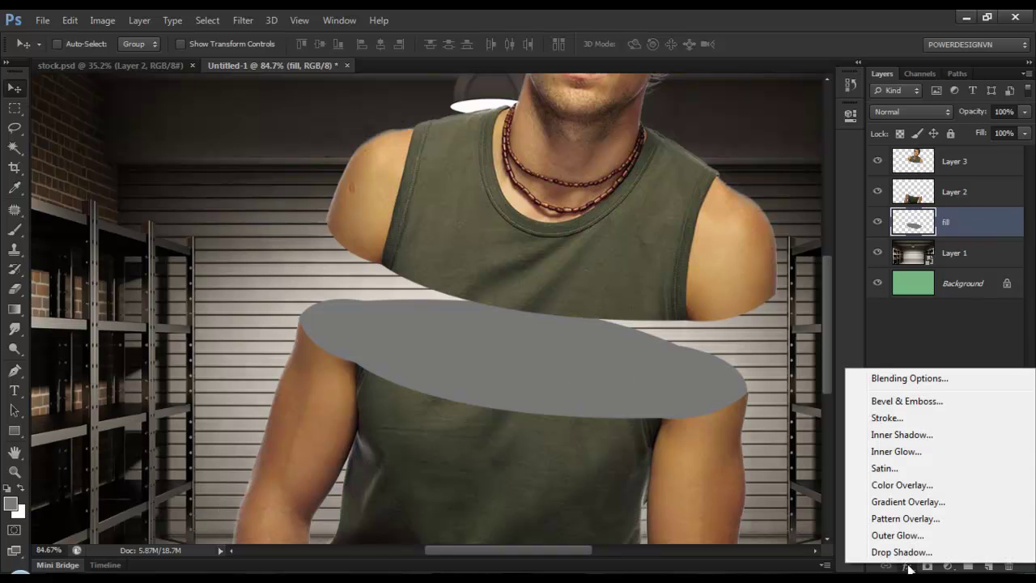
left_click(882, 419)
left_click_drag(606, 263, 708, 168)
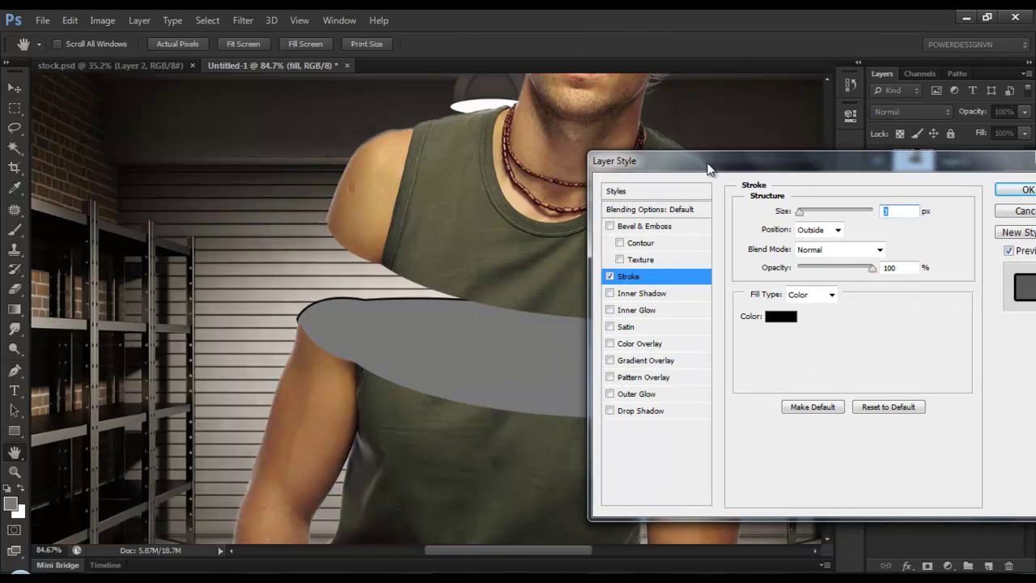
left_click(836, 232)
left_click(818, 254)
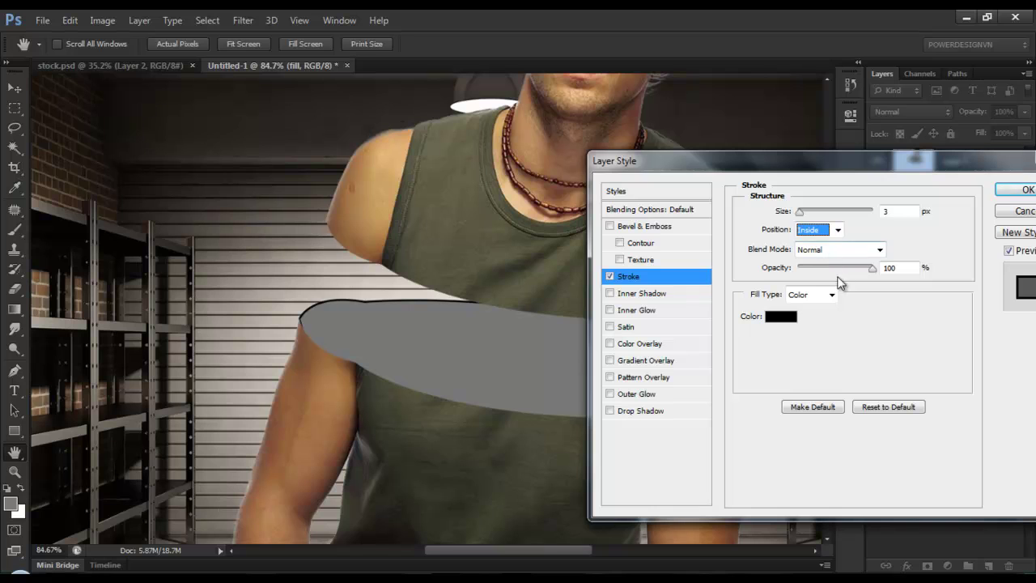
left_click(1023, 211)
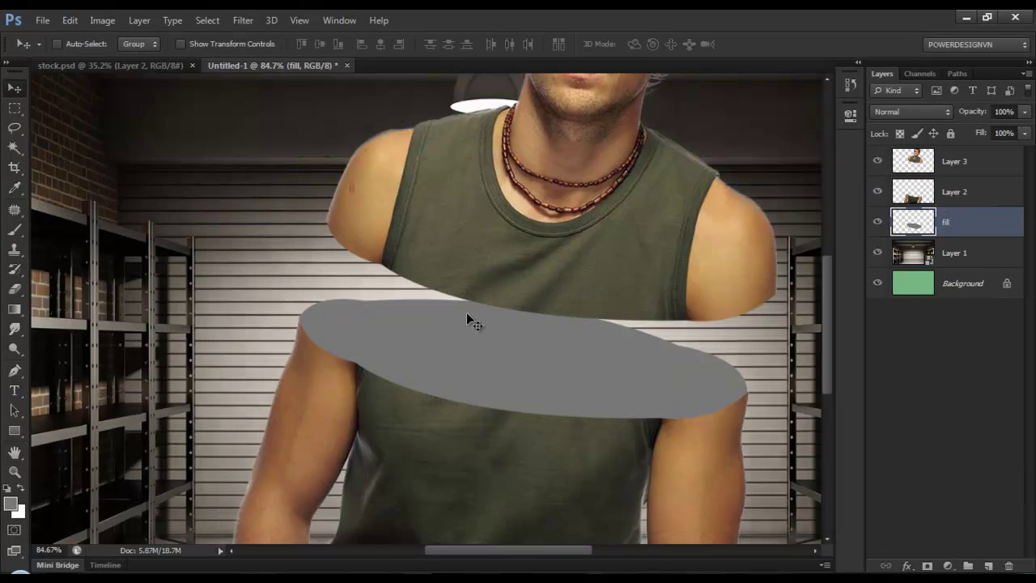
left_click(912, 221, "ctrl")
Add an inside 10 px Stroke style coloured with the sampled olive shirt tone
left_click(906, 566)
left_click(911, 416)
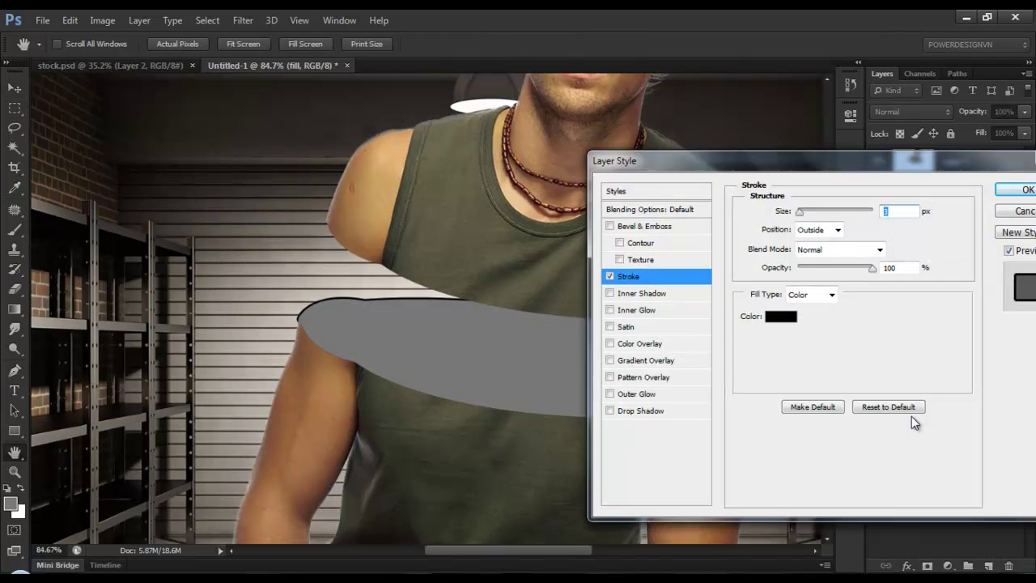
mouse_move(708, 150)
left_mouse_down()
mouse_move(696, 237)
mouse_move(698, 211)
left_mouse_up()
left_click(809, 281)
left_click(805, 311)
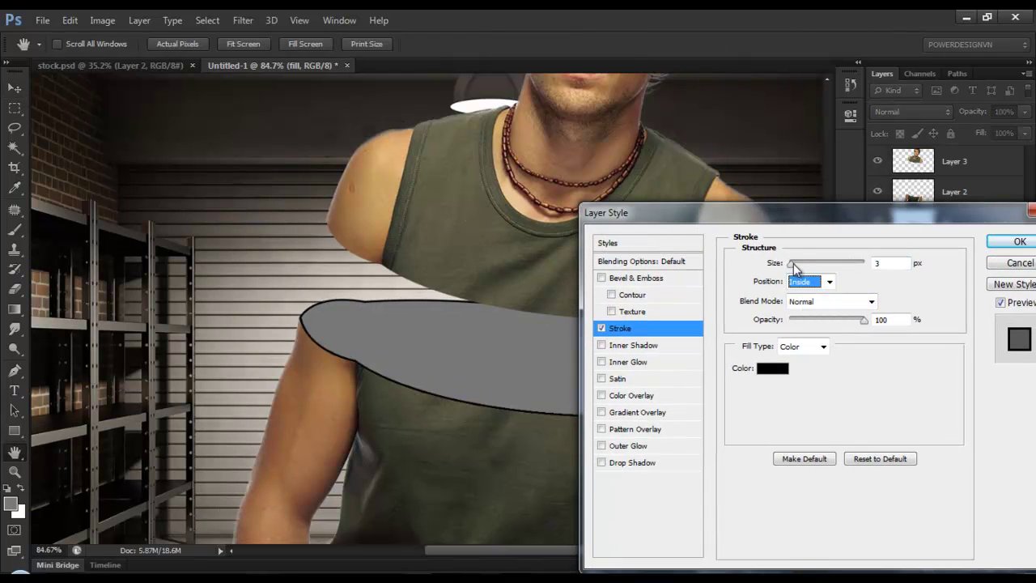
left_click_drag(794, 268, 798, 268)
type("10")
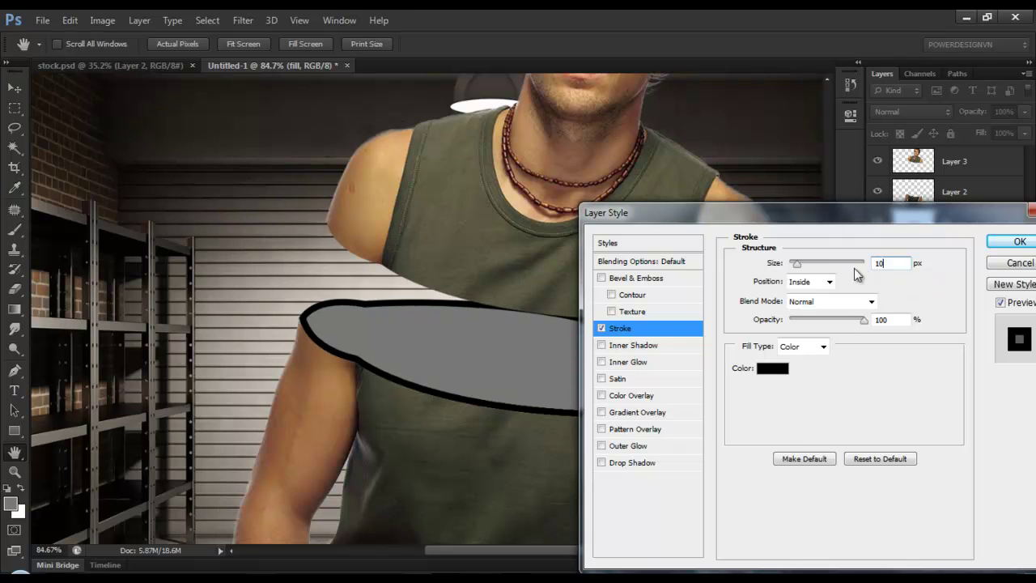
left_click_drag(837, 220, 838, 209)
left_click(772, 356)
mouse_move(519, 329)
left_mouse_down()
mouse_move(712, 322)
mouse_move(624, 485)
mouse_move(492, 443)
mouse_move(595, 249)
mouse_move(685, 219)
left_mouse_up()
left_click(403, 388)
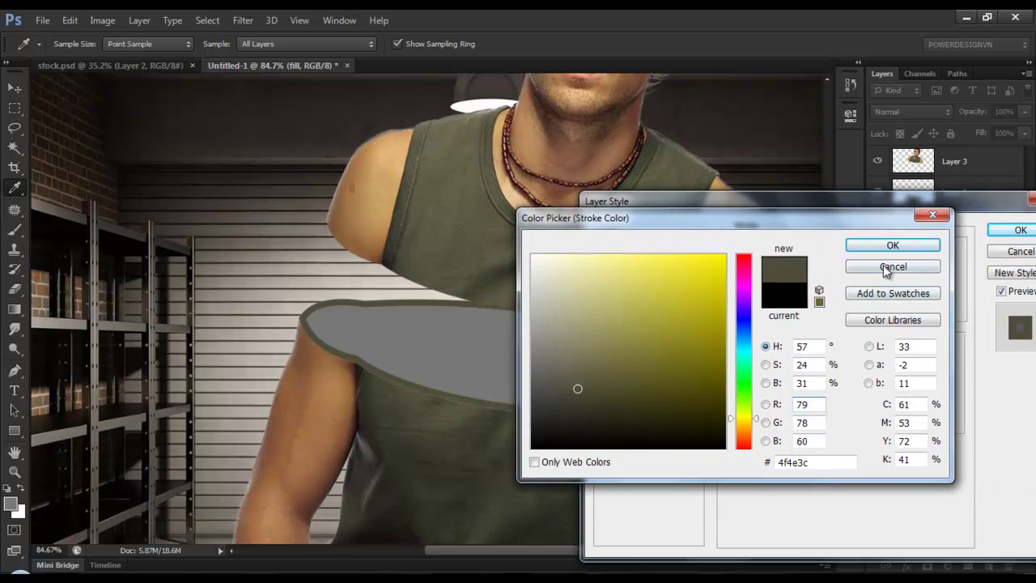
left_click(884, 266)
Switch the stroke fill type to Gradient at an 85° angle
left_click(823, 335)
left_click(797, 350)
mouse_move(897, 201)
left_mouse_down()
mouse_move(870, 394)
mouse_move(887, 308)
left_mouse_up()
left_click_drag(778, 513, 773, 495)
mouse_move(631, 310)
left_mouse_down()
mouse_move(915, 433)
mouse_move(665, 307)
left_mouse_up()
left_click_drag(855, 316, 892, 164)
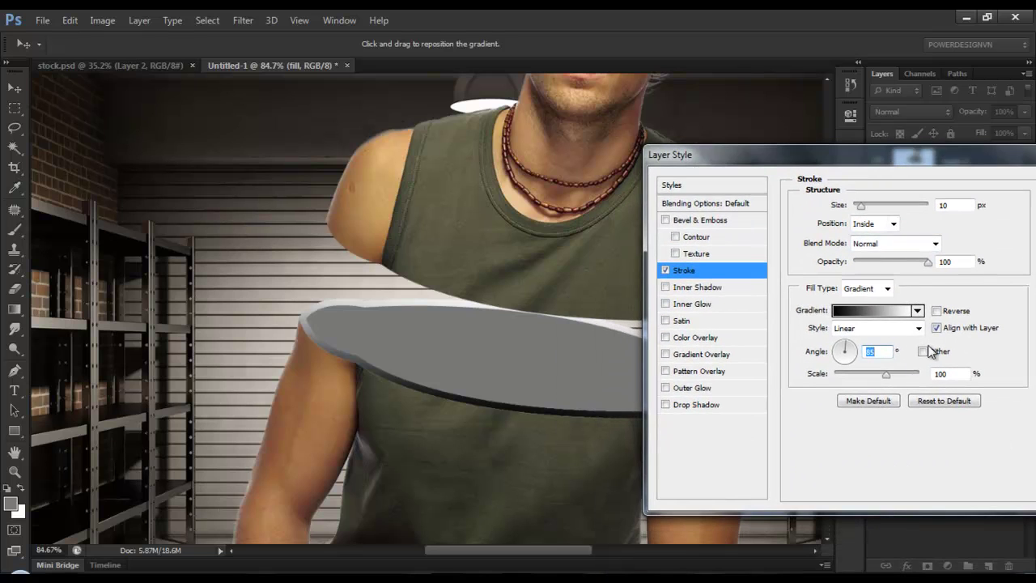
double_click(945, 262)
Set both stroke gradient stops to sampled dark olive shirt colours
left_click(874, 310)
left_click(673, 356)
left_click(720, 412)
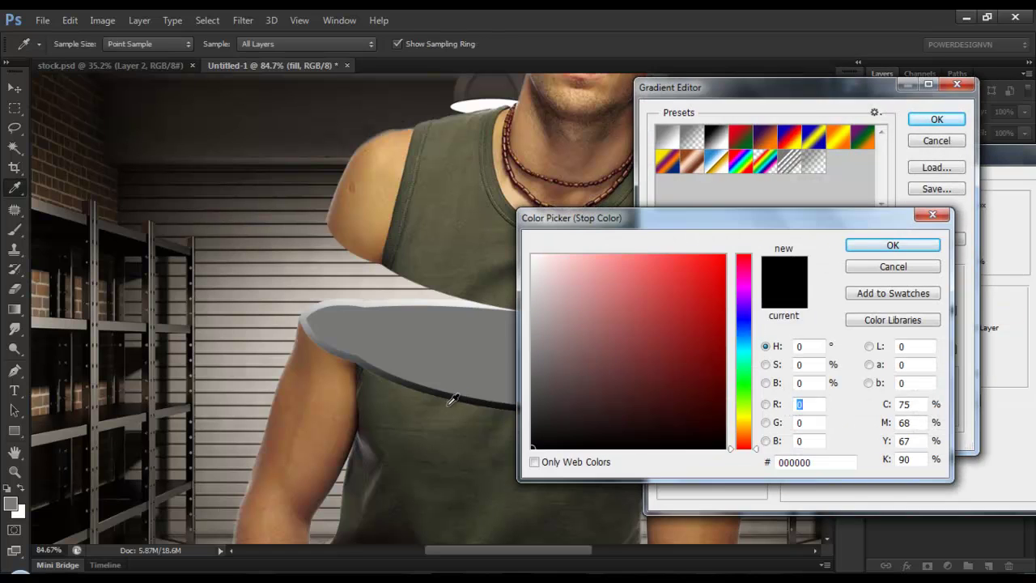
left_click(450, 398)
left_click(893, 245)
left_click(952, 348)
left_click(462, 397)
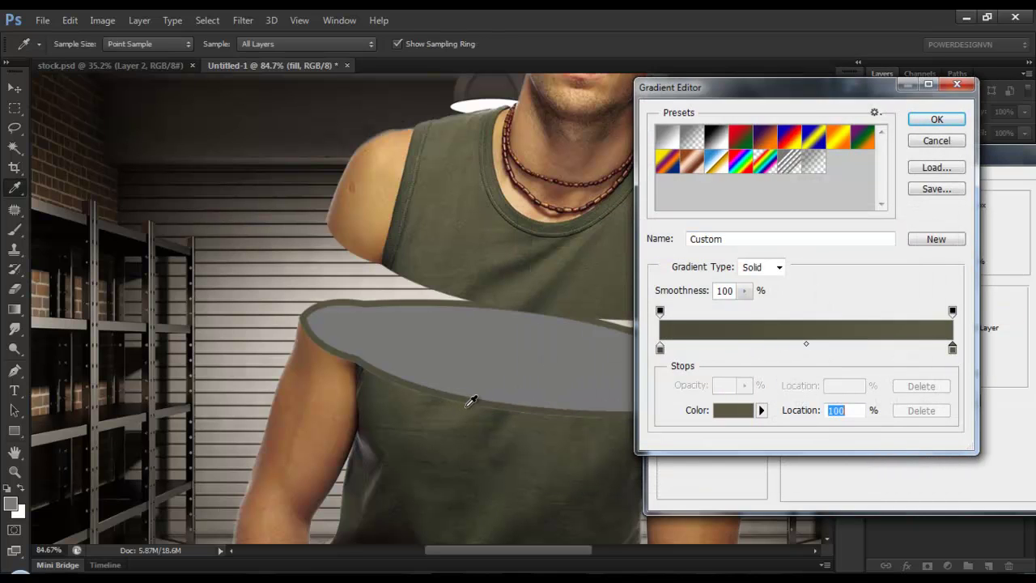
left_click(401, 469)
left_click(936, 119)
Turn on the Gradient Overlay style for the fill layer
mouse_move(852, 162)
left_mouse_down()
mouse_move(724, 162)
mouse_move(833, 164)
left_mouse_up()
mouse_move(766, 154)
left_mouse_down()
mouse_move(728, 123)
mouse_move(702, 124)
left_mouse_up()
left_click(651, 324)
Rotate the band's gradient overlay, move its white stop to the middle and add a right-end stop
left_click(834, 248)
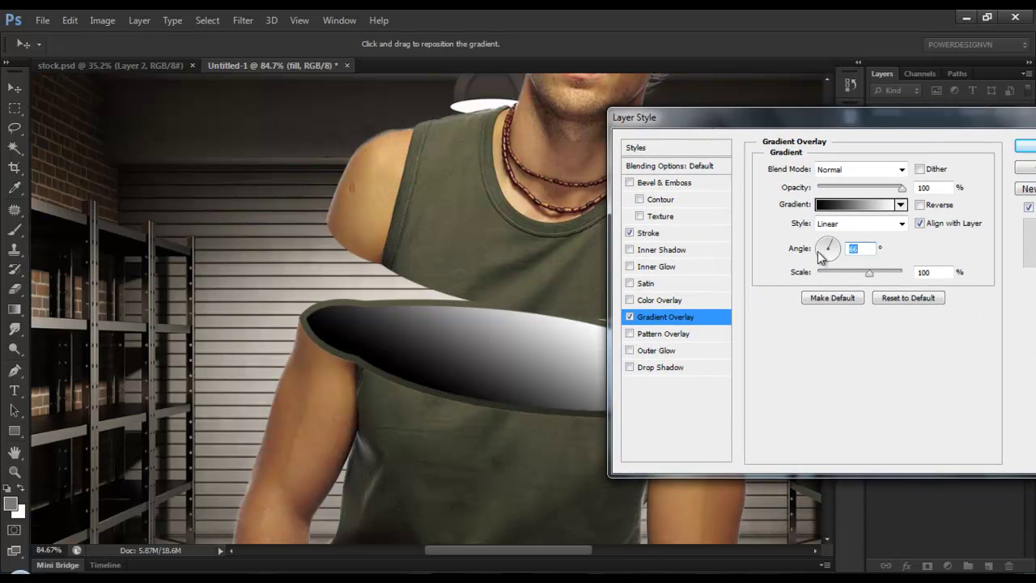
left_click_drag(820, 256, 824, 249)
left_click(857, 204)
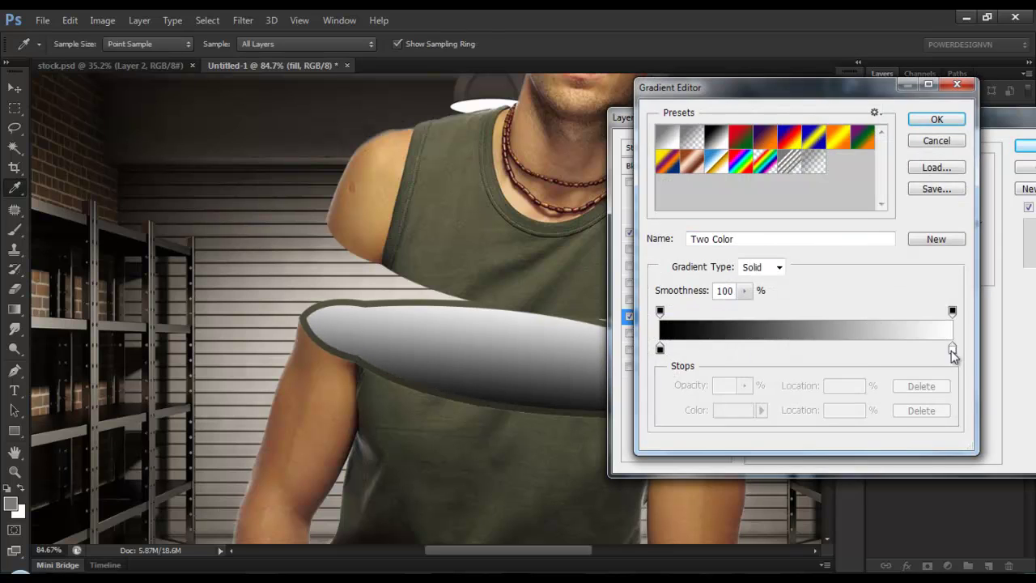
left_click_drag(952, 349, 809, 349)
left_click_drag(952, 313, 809, 314)
left_click(950, 313)
left_click(952, 348)
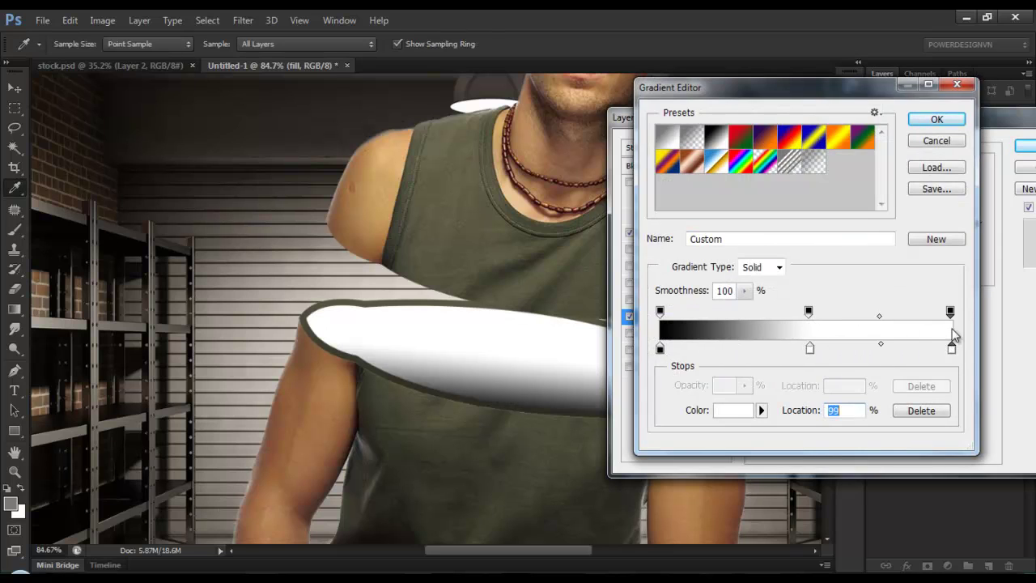
Recolour the right, middle and left gradient stops with brown sampled from the man's arm
left_click(744, 410)
left_click(306, 333)
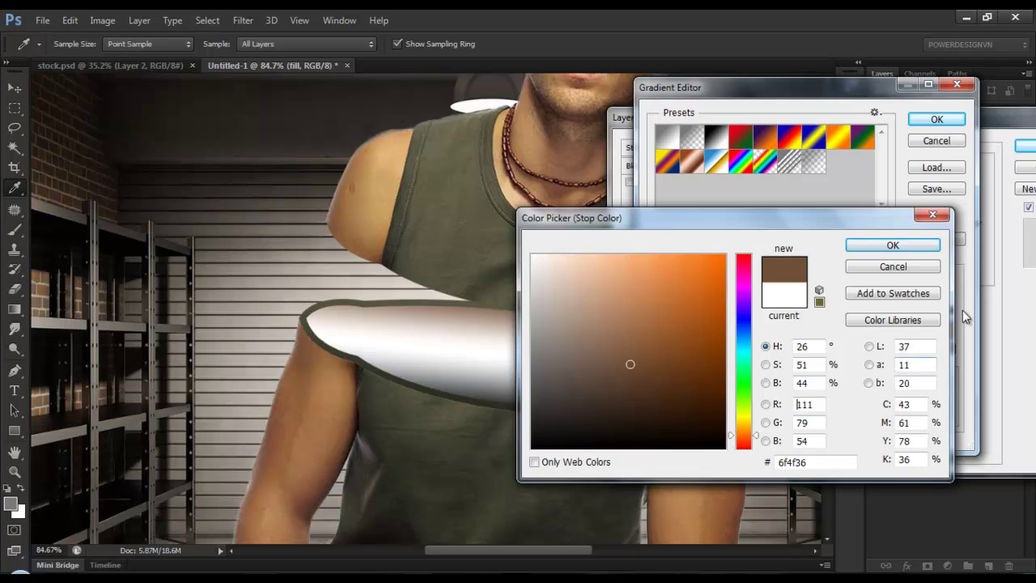
left_click(892, 244)
left_click(733, 410)
left_click(325, 371)
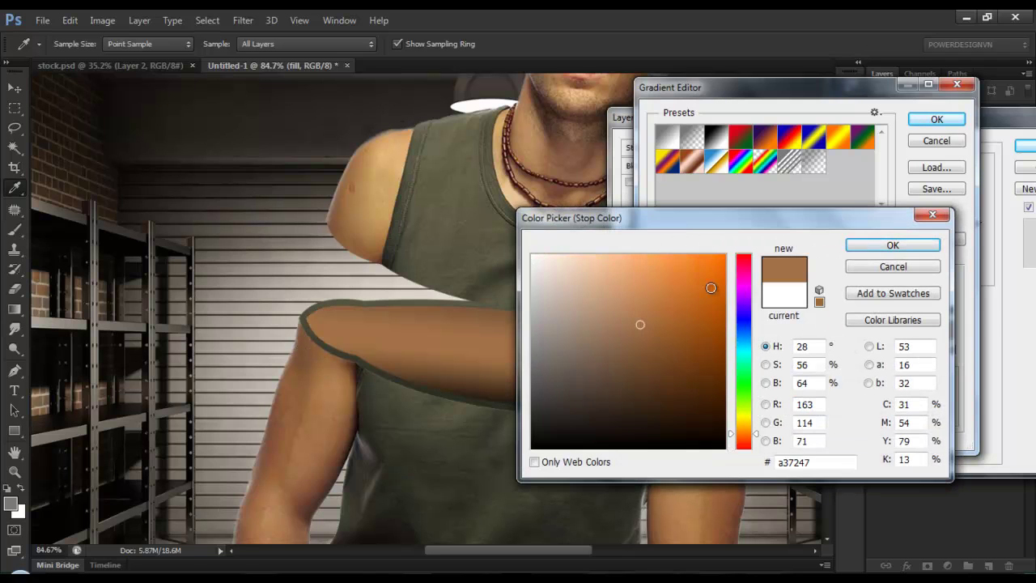
left_click(893, 245)
double_click(660, 348)
left_click(308, 347)
left_click(893, 245)
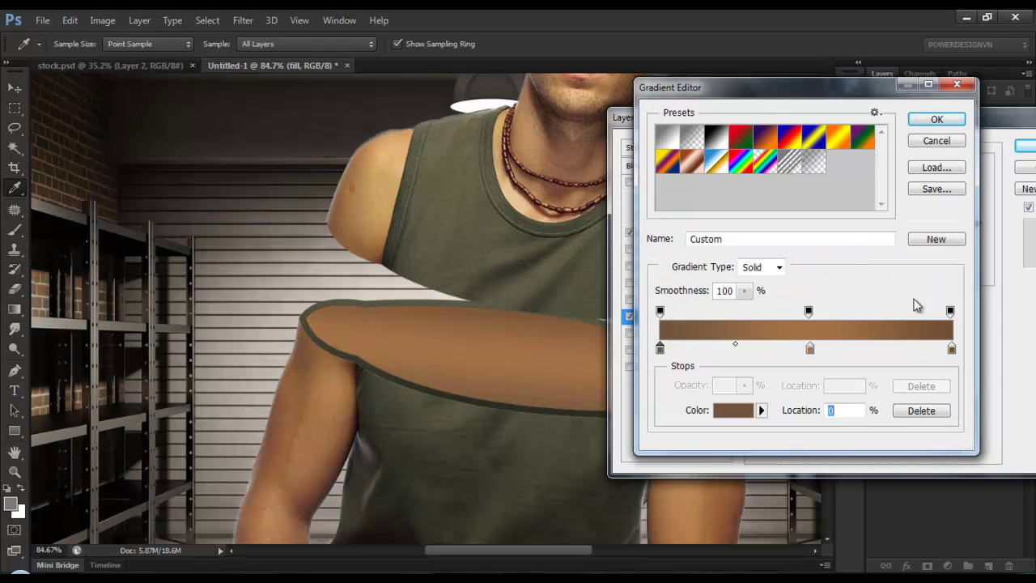
left_click(936, 119)
Set the overlay angle to 171 and recolour the 79% stop a warm brown
left_click_drag(754, 118, 898, 127)
key("shift+Up")
key("shift+Up")
key("shift+Up")
key("Up")
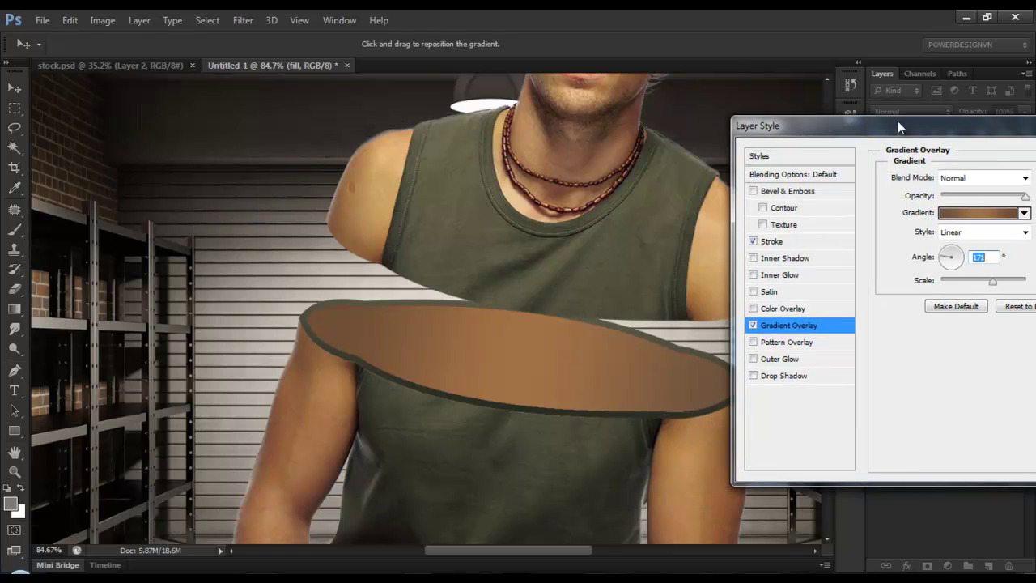
left_click(977, 213)
left_click(719, 347)
left_click(892, 347)
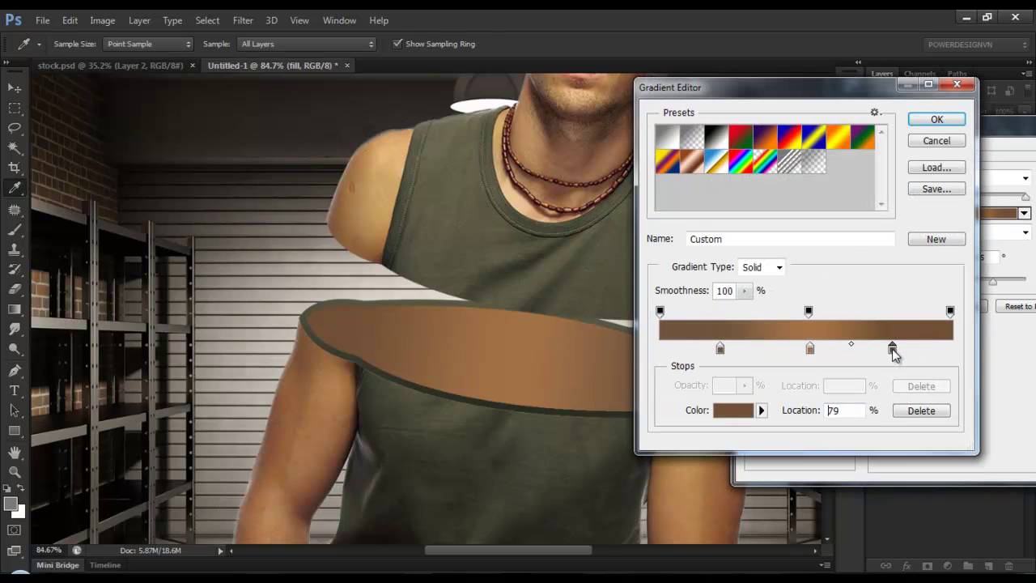
left_click(720, 414)
left_click(134, 232)
mouse_move(324, 134)
left_mouse_down()
mouse_move(346, 100)
mouse_move(201, 98)
mouse_move(236, 101)
left_mouse_up()
left_click(242, 124)
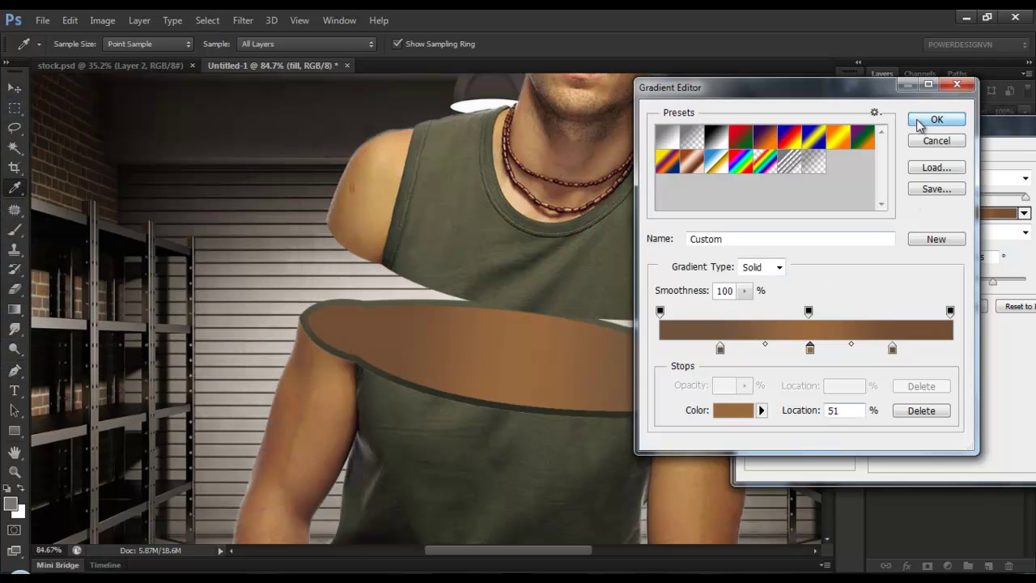
left_click(936, 119)
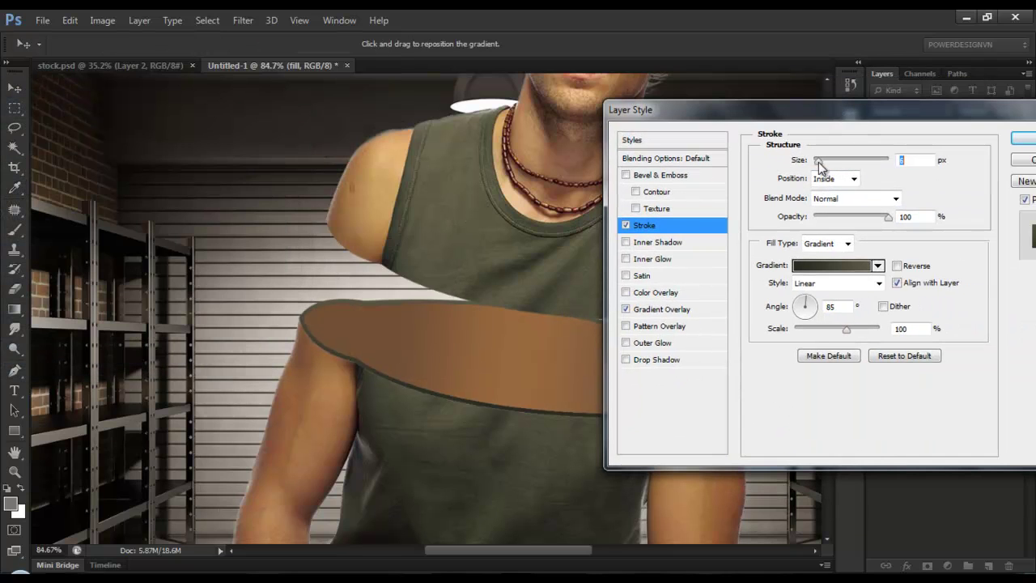
Add a deep 65% Multiply inner shadow to the band with increased distance and size
left_click_drag(758, 116, 754, 112)
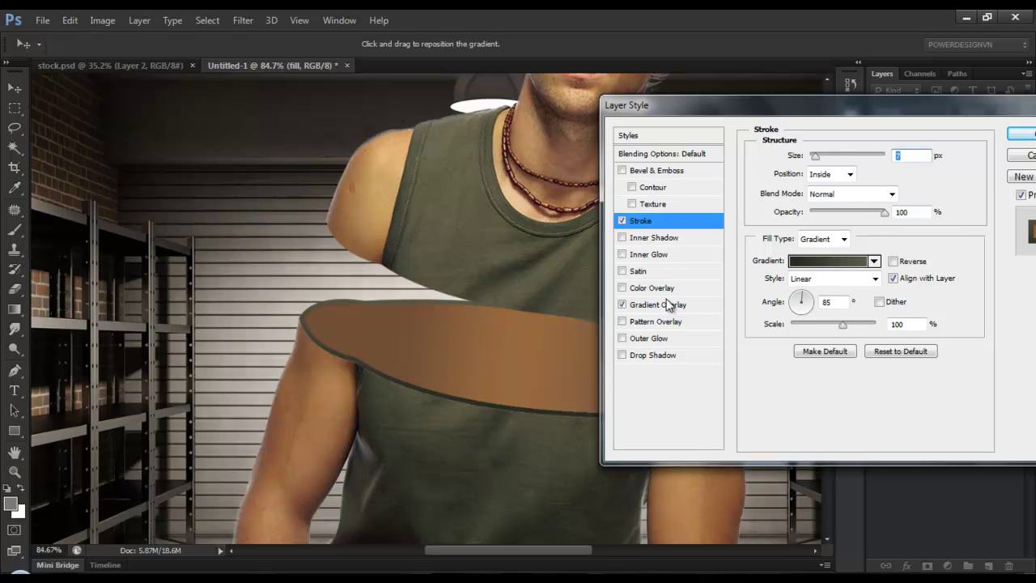
left_click(655, 237)
left_click_drag(815, 231, 842, 223)
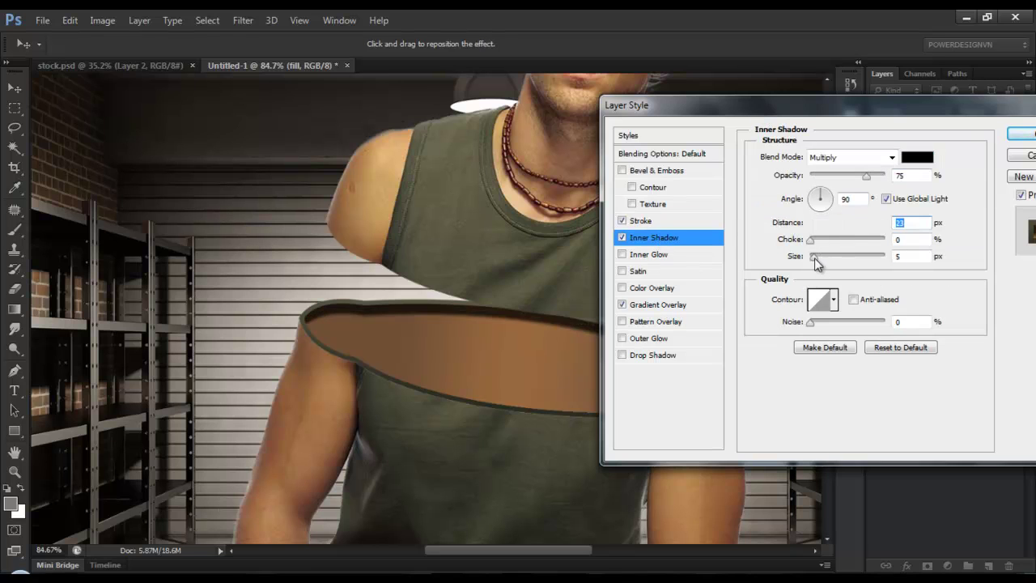
left_click_drag(813, 256, 834, 255)
left_click_drag(767, 111, 827, 123)
mouse_move(898, 234)
left_mouse_down()
mouse_move(917, 236)
mouse_move(898, 271)
left_mouse_up()
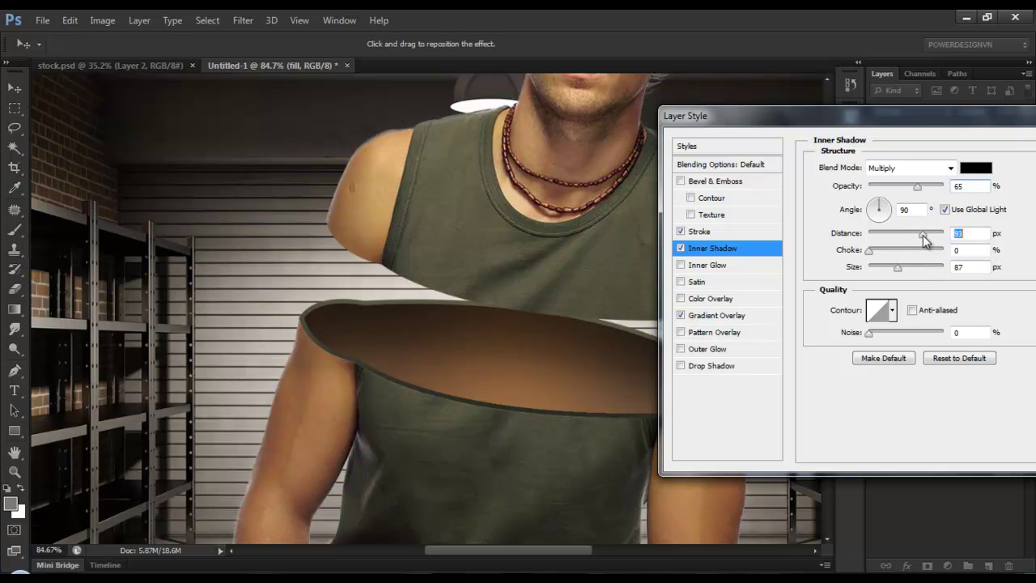
mouse_move(1025, 115)
left_mouse_down()
mouse_move(979, 425)
mouse_move(851, 136)
mouse_move(697, 473)
mouse_move(700, 190)
left_mouse_up()
Apply the band's styles and split its effects into separate layers with Create Layers
left_click(772, 227)
right_click(944, 250)
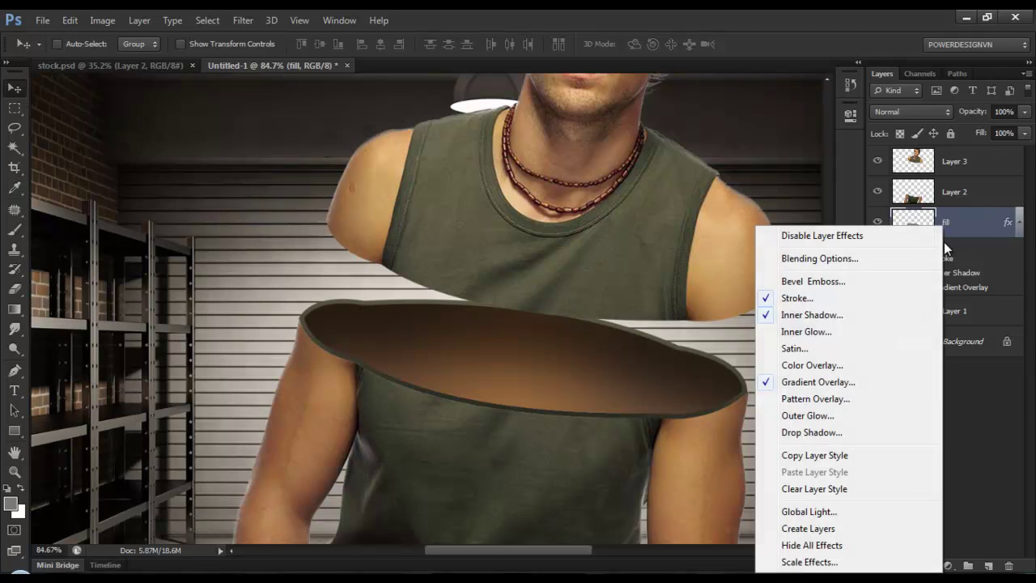
left_click(829, 530)
left_click(988, 289)
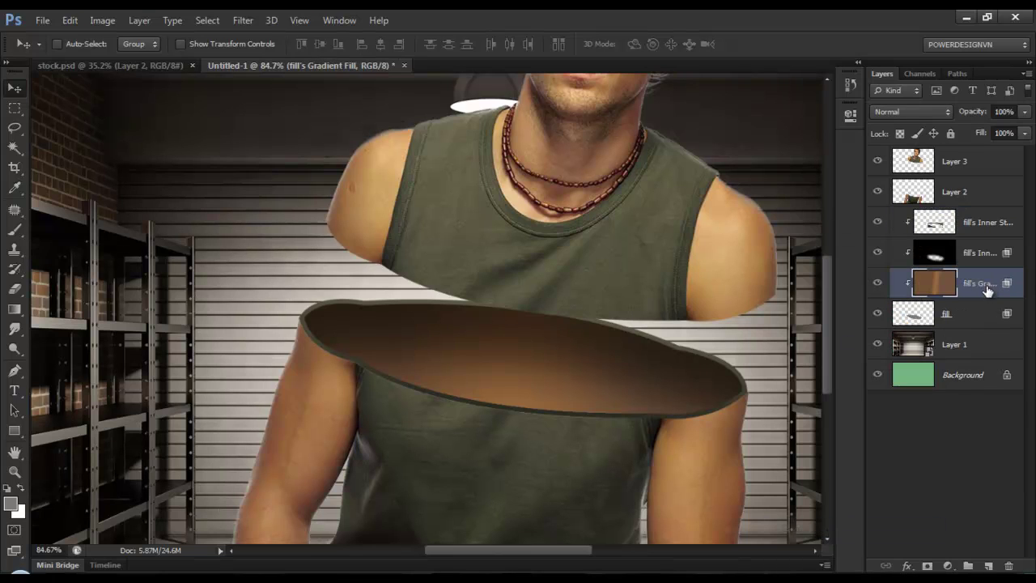
scroll(368, 371, "up", 3)
Pen-path the arm ends, turn the path into a selection and copy it to Layer 4
key("p")
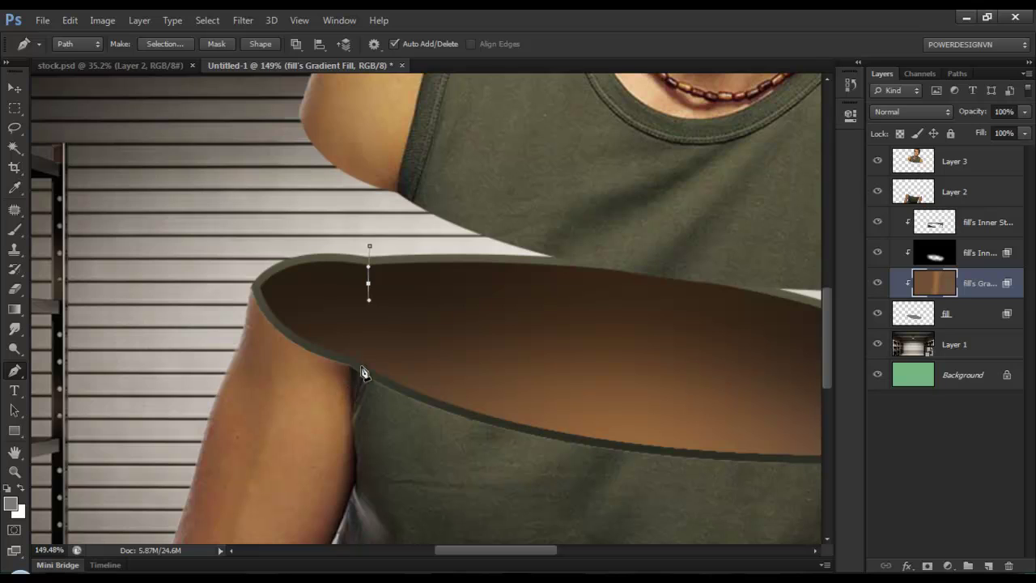
key("ctrl+z")
key("ctrl+z")
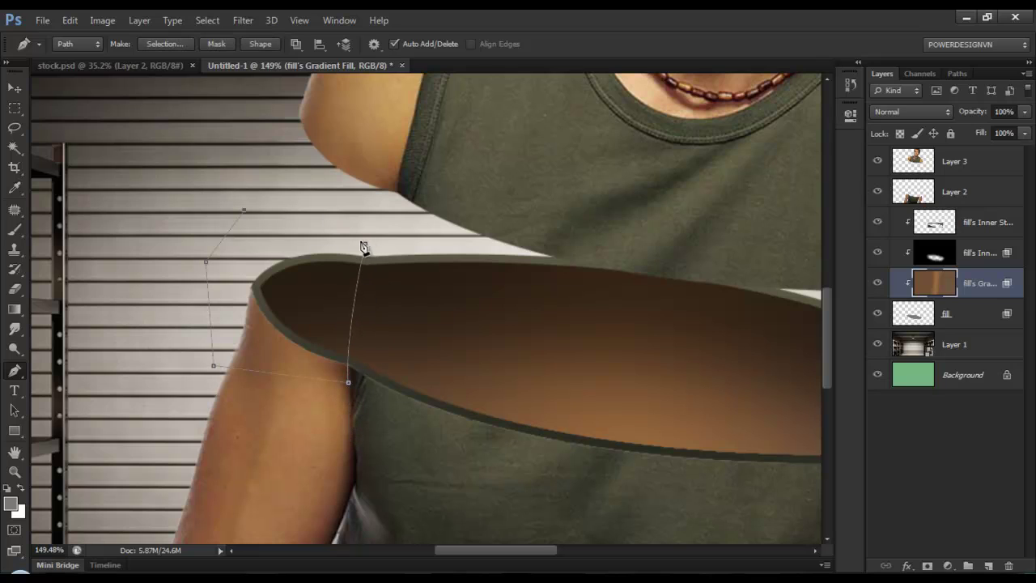
left_click_drag(545, 364, 404, 314)
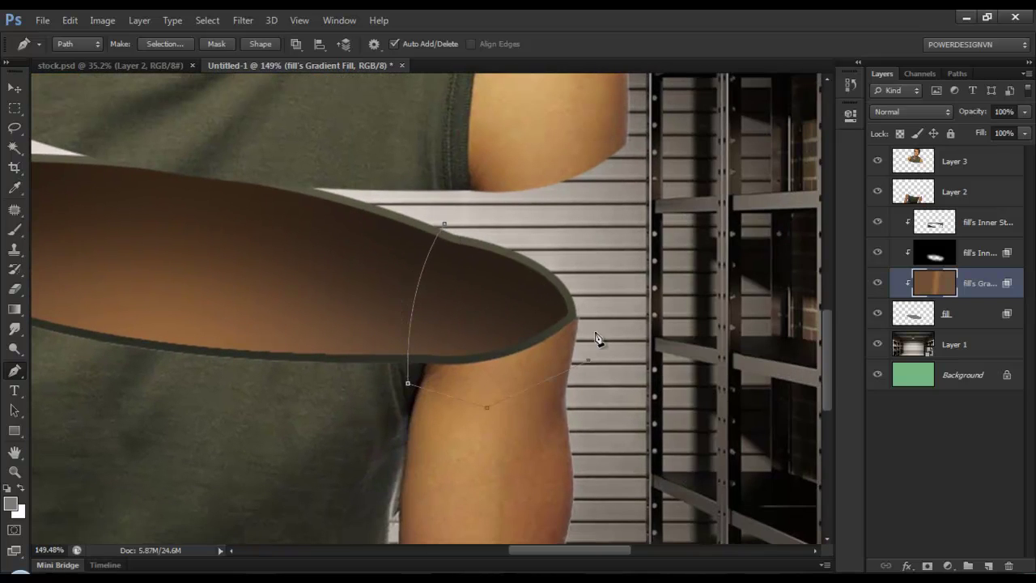
left_click(447, 229)
scroll(454, 286, "down", 2)
scroll(416, 296, "down", 3)
right_click(184, 215)
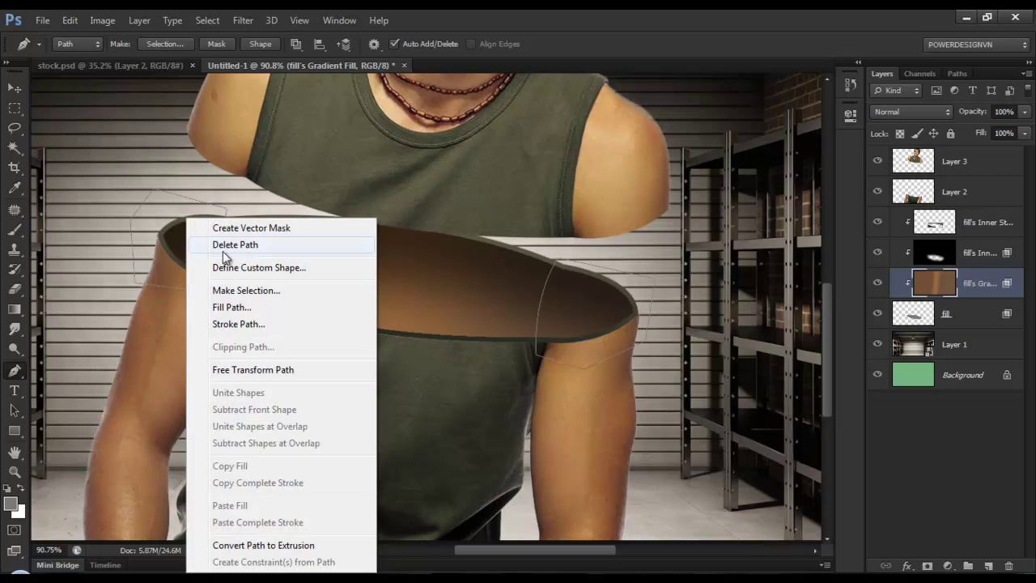
left_click(259, 278)
key("Return")
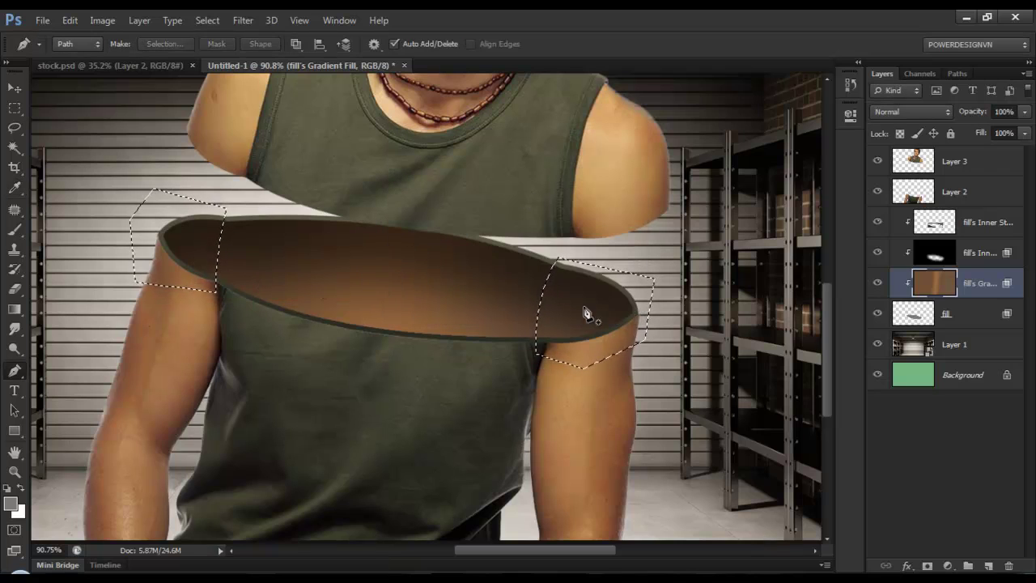
key("ctrl+j")
Clip Layer 4 to the band's gradient fill and set it to Screen blend mode
left_click(970, 297, "alt")
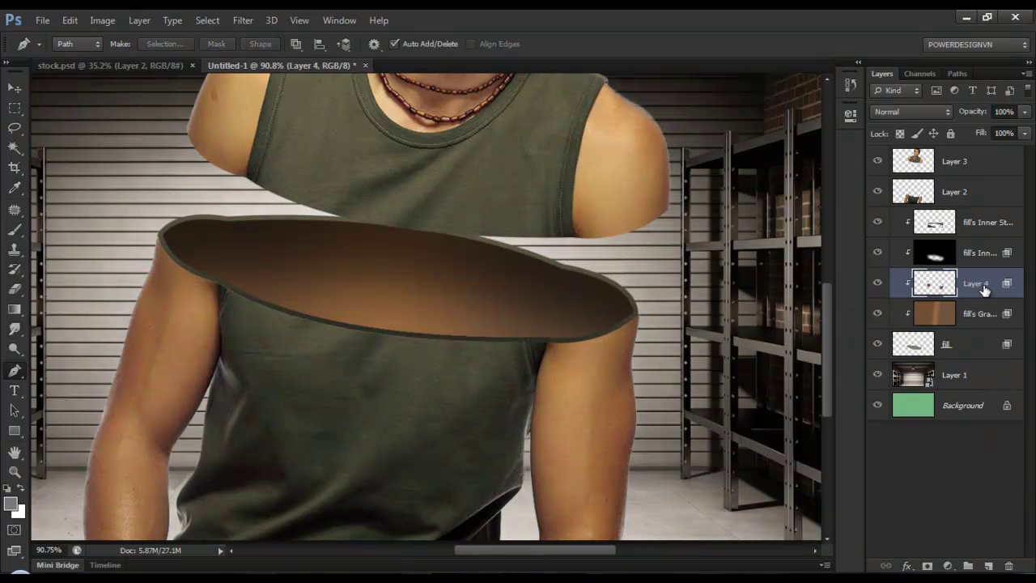
left_click(949, 112)
left_click(890, 247)
left_click(910, 112)
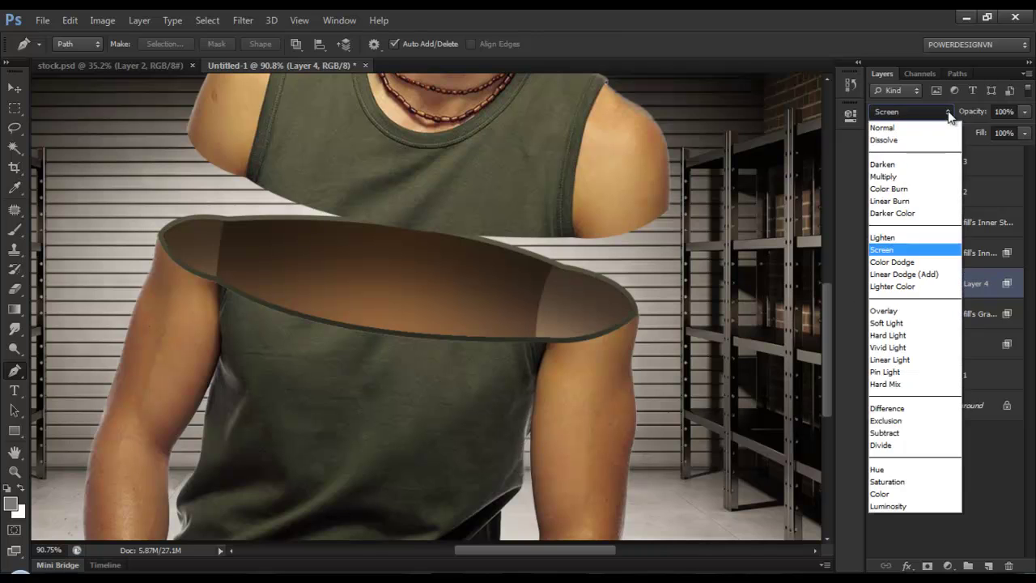
left_click(903, 324)
left_click(955, 457)
scroll(551, 206, "up", 1)
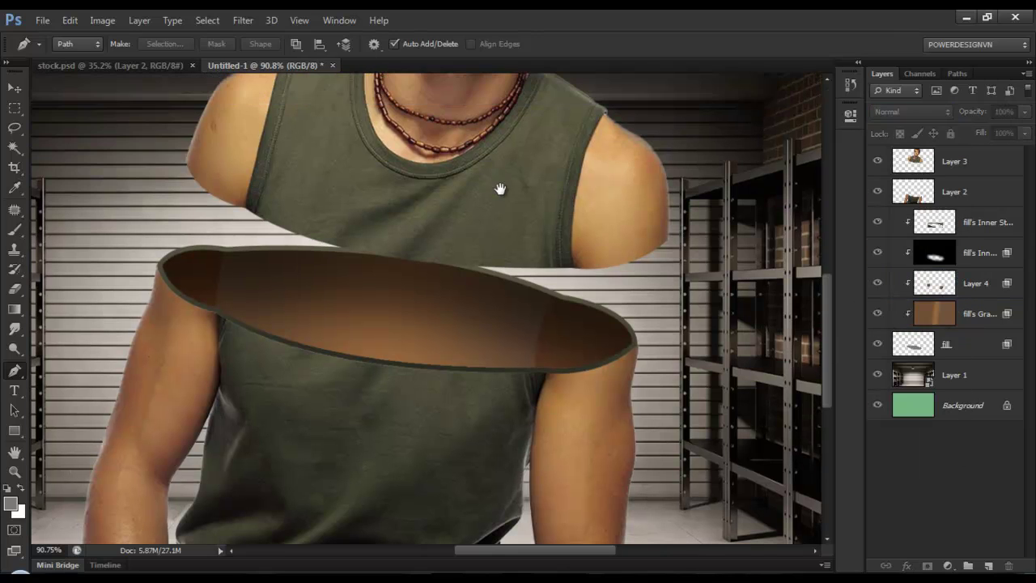
Scale Layer 3's upper body to about 90% and move it lower and left onto the torso
scroll(551, 206, "down", 3)
left_click(957, 161)
key("v")
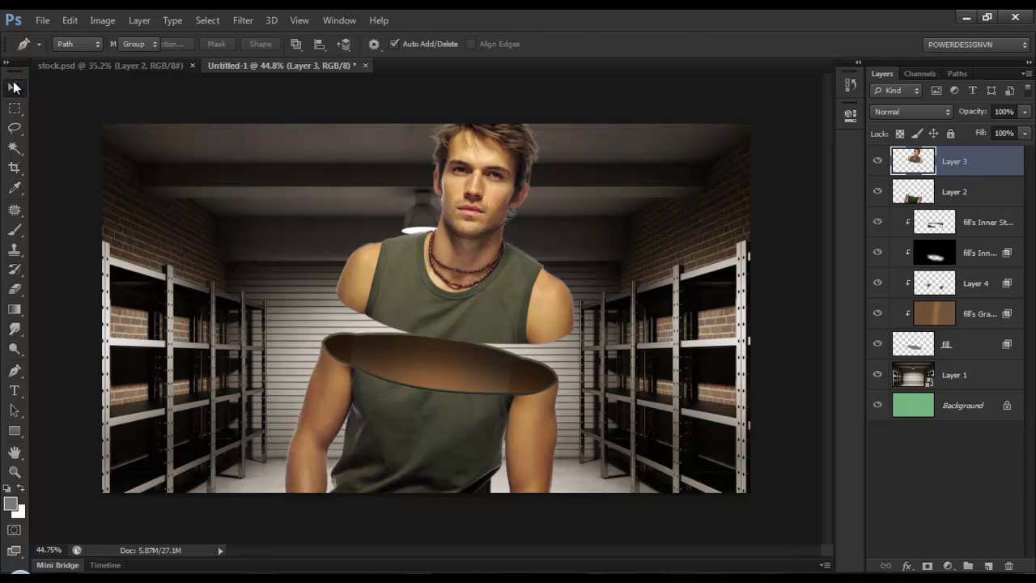
key("ctrl+t")
mouse_move(596, 104)
left_mouse_down()
mouse_move(564, 110)
mouse_move(518, 284)
left_mouse_up()
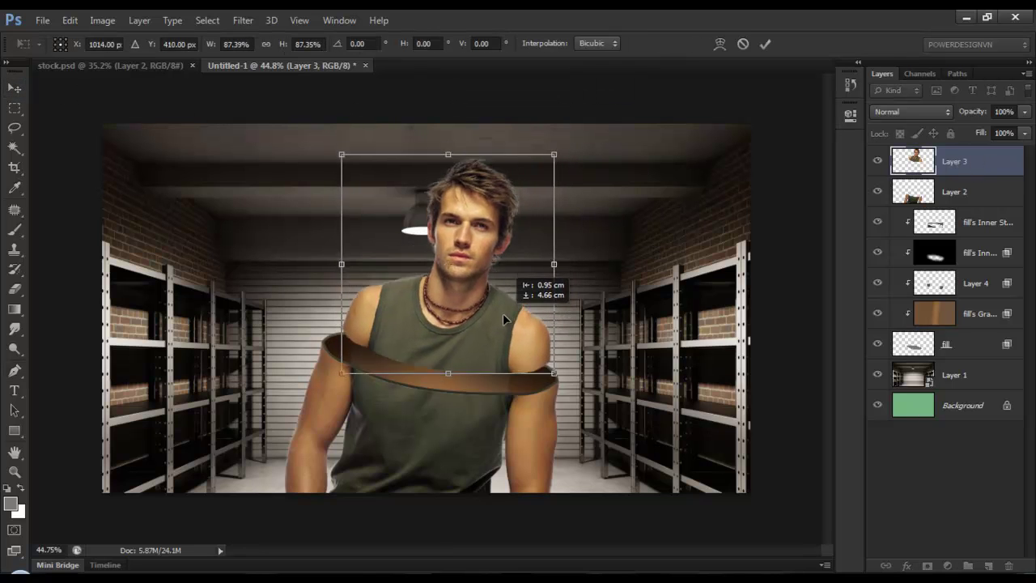
key("ctrl+plus")
key("ctrl+plus")
key("ctrl+plus")
left_click_drag(542, 356, 547, 379)
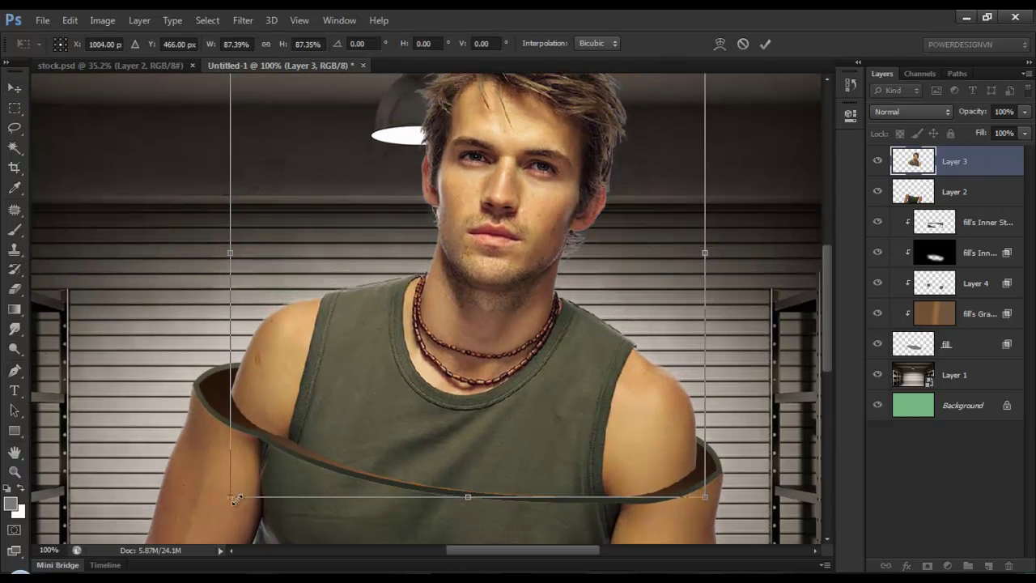
left_click_drag(231, 494, 221, 499)
left_click_drag(417, 414, 407, 449)
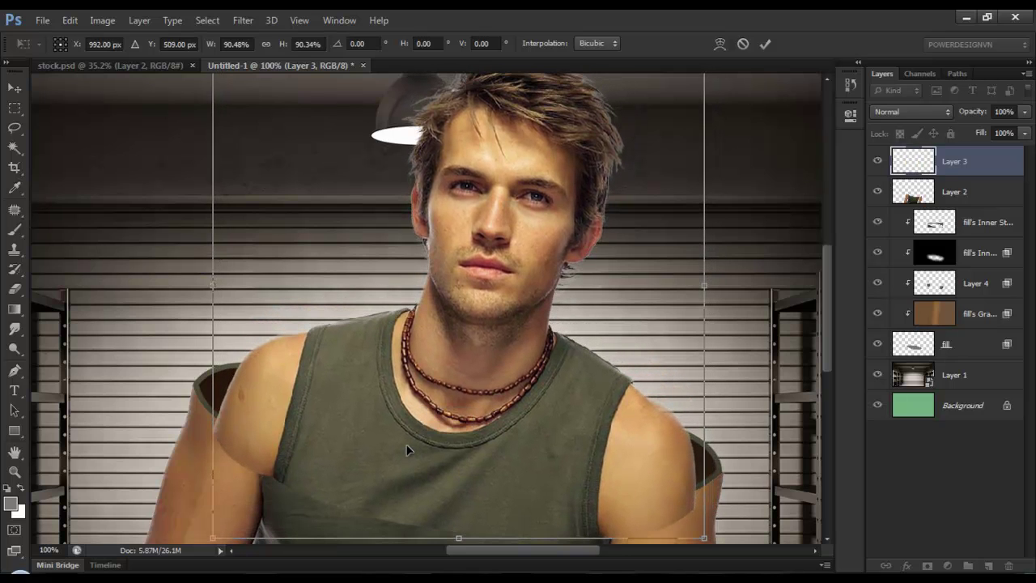
key("Return")
Add a mask to Layer 3, lower its opacity to 75% and set a 47 px brush
scroll(457, 324, "down", 5)
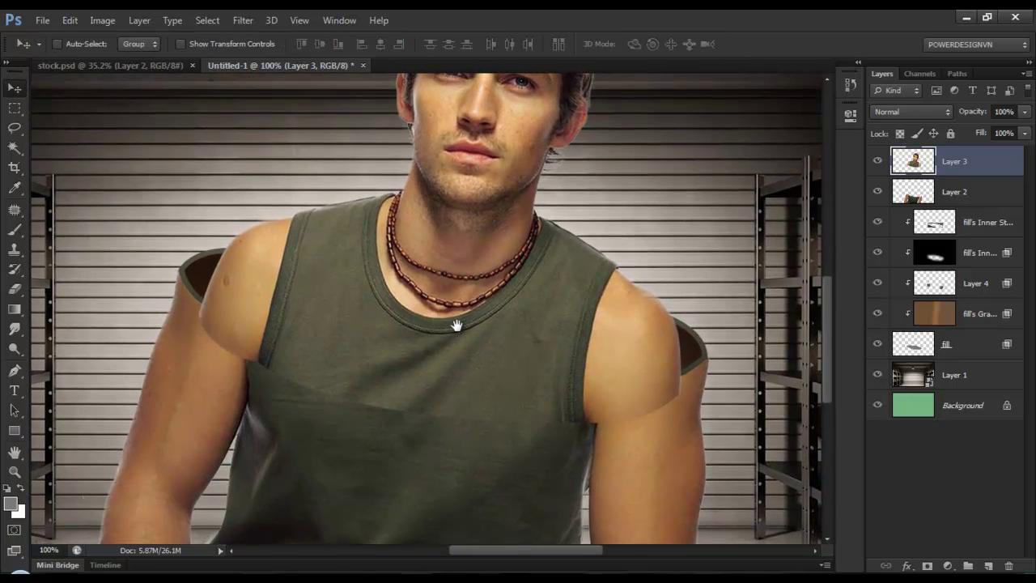
left_click(928, 566)
left_click(1024, 112)
left_click_drag(1022, 128, 1006, 129)
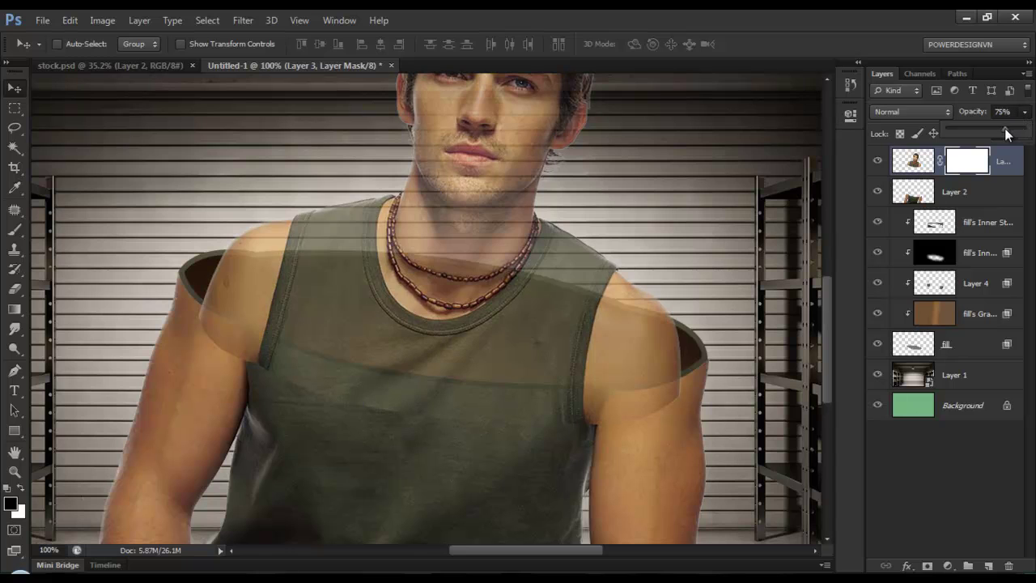
key("b")
right_click(488, 324)
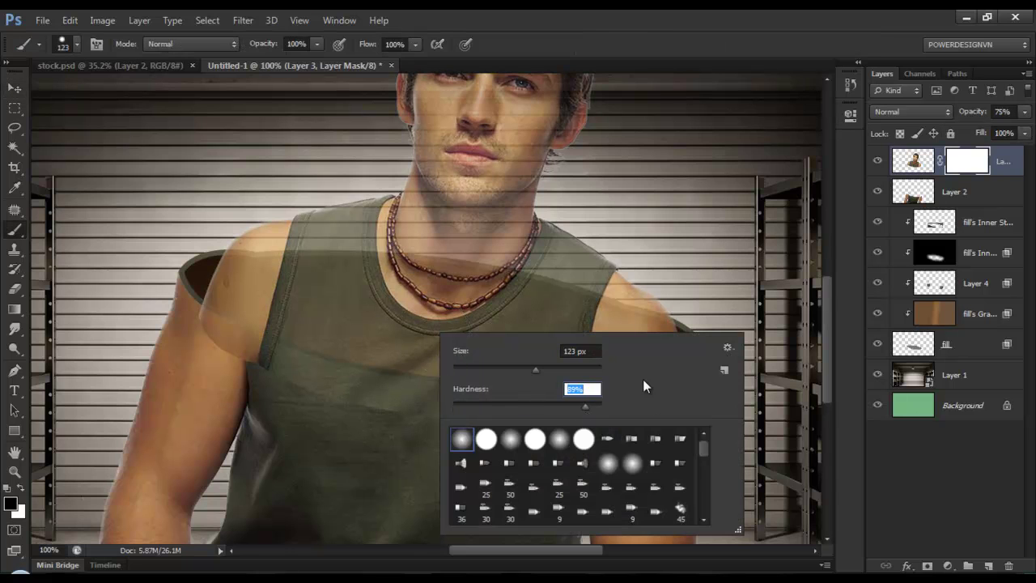
scroll(259, 360, "up", 5)
left_click_drag(423, 300, 380, 301)
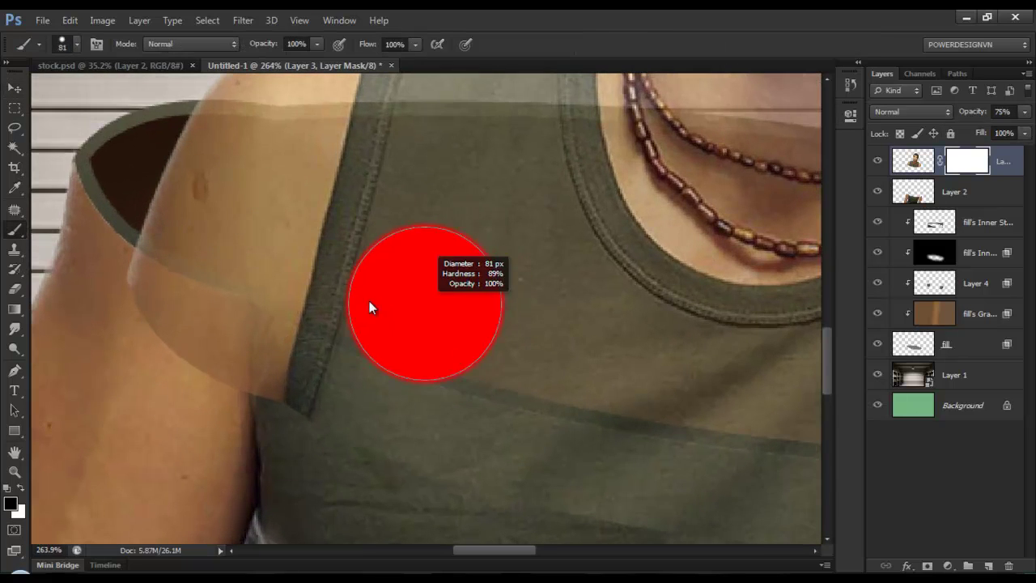
Mask out the armpit overlap, restore the shirt hem edge, and return Layer 3 to 100% opacity
left_click_drag(105, 311, 229, 321)
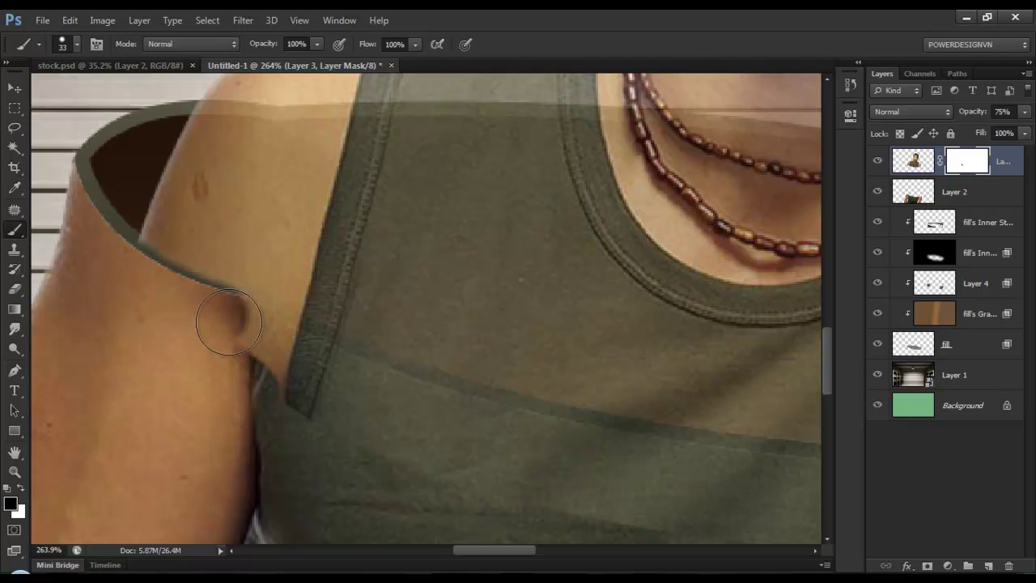
left_click_drag(287, 344, 260, 391)
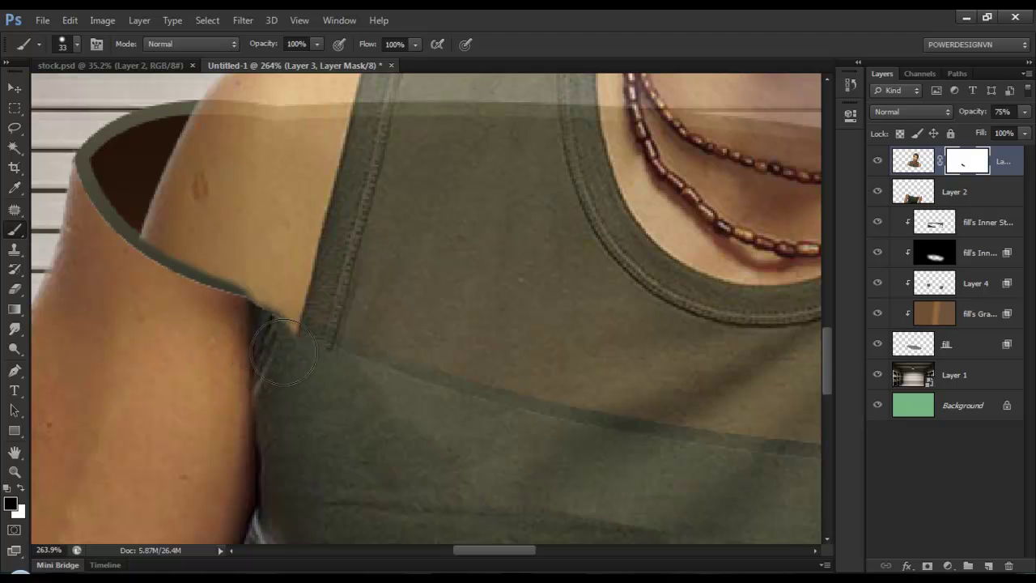
scroll(242, 364, "down", 2)
scroll(243, 364, "right", 5)
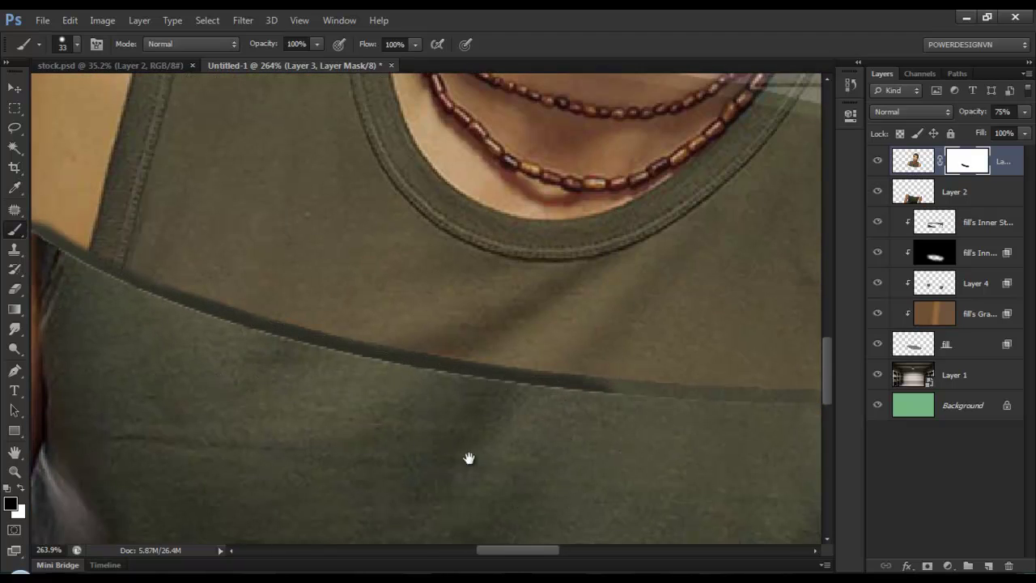
left_click_drag(468, 458, 271, 386)
scroll(402, 334, "right", 5)
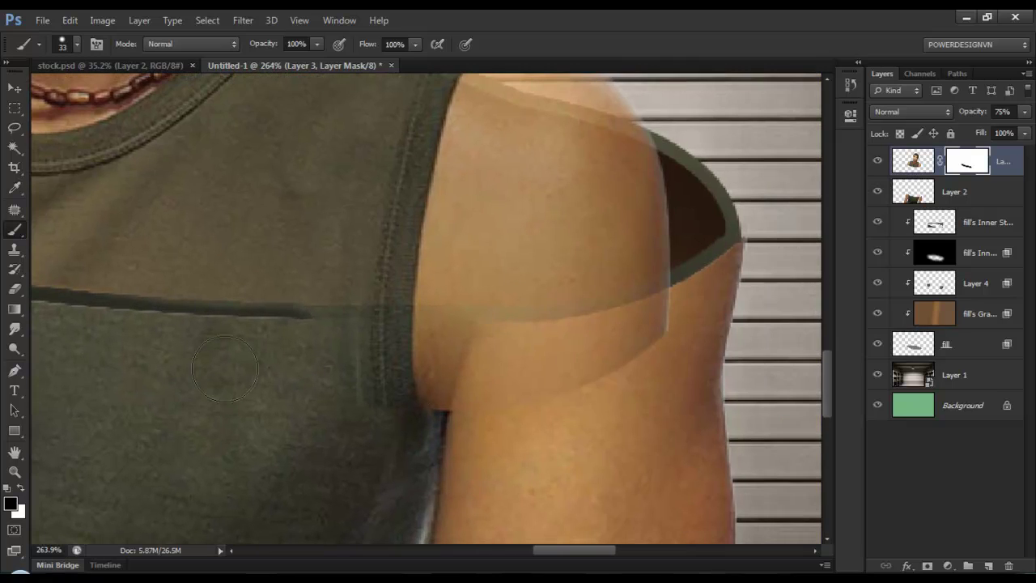
mouse_move(599, 372)
left_mouse_down()
mouse_move(695, 299)
mouse_move(404, 324)
mouse_move(605, 336)
left_mouse_up()
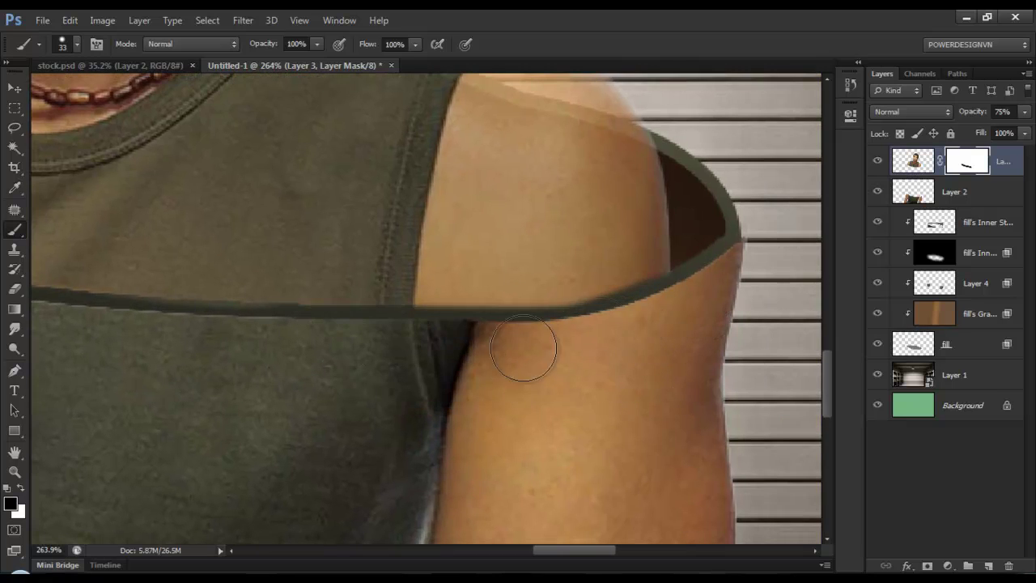
scroll(358, 451, "down", 5)
scroll(342, 411, "down", 1)
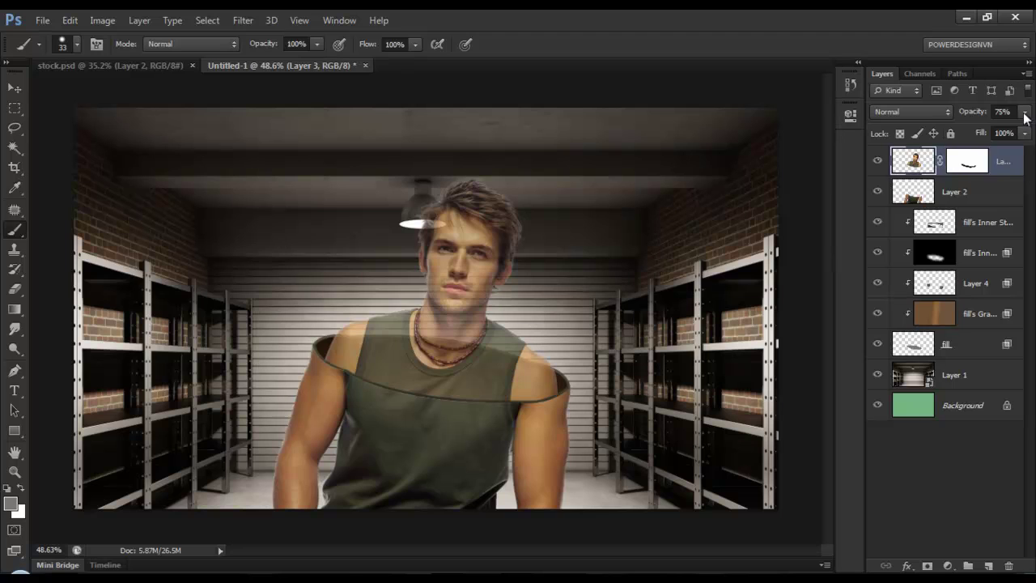
left_click_drag(1024, 113, 1031, 127)
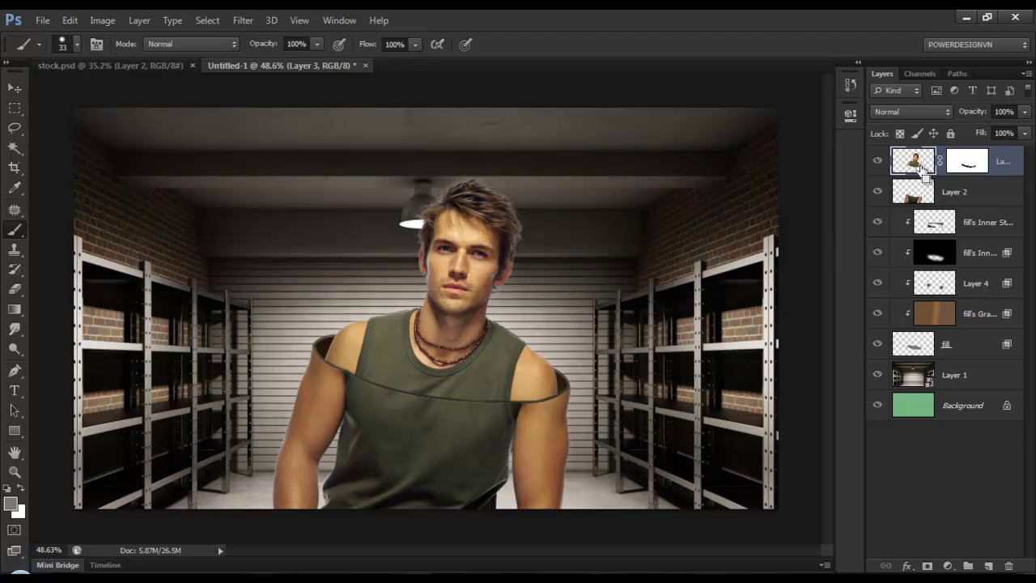
On a new layer, paint dark grey across the shirt band with a 101 px brush
key("ctrl+shift+alt+n")
scroll(395, 385, "up", 2)
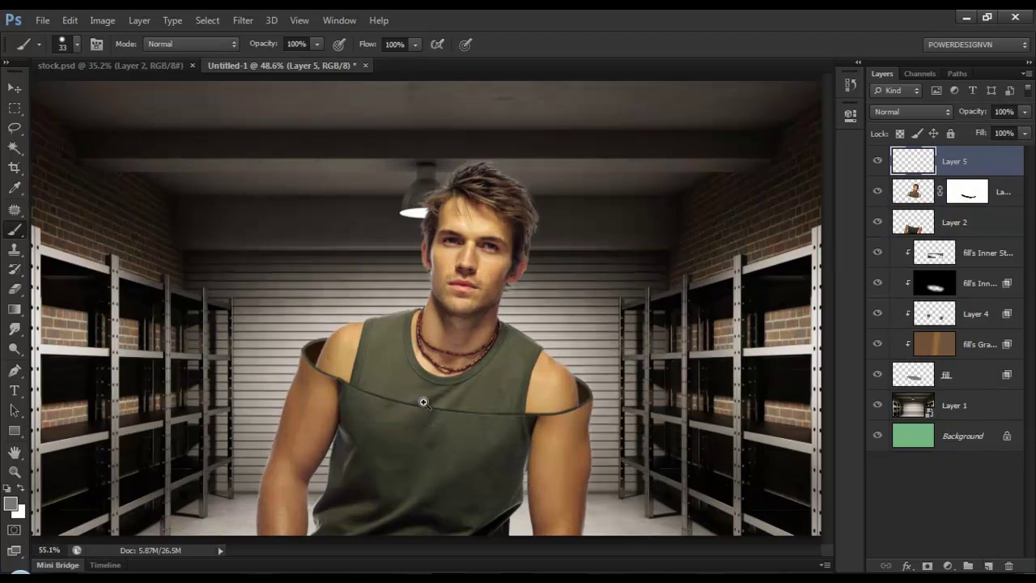
scroll(395, 385, "up", 1)
left_click(11, 503)
left_click(315, 283)
left_click(652, 140)
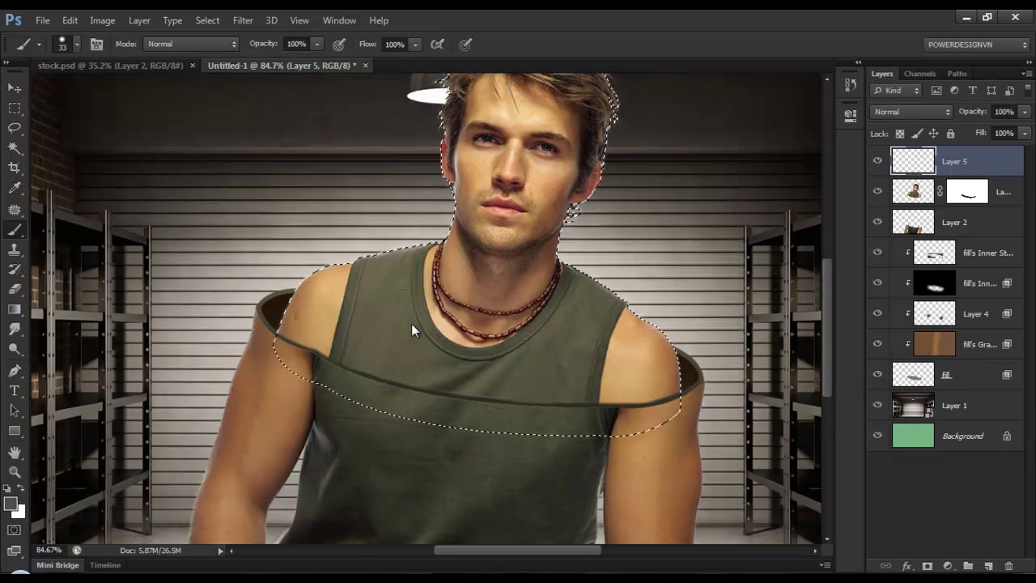
left_click_drag(411, 322, 406, 277)
left_click_drag(282, 348, 376, 404)
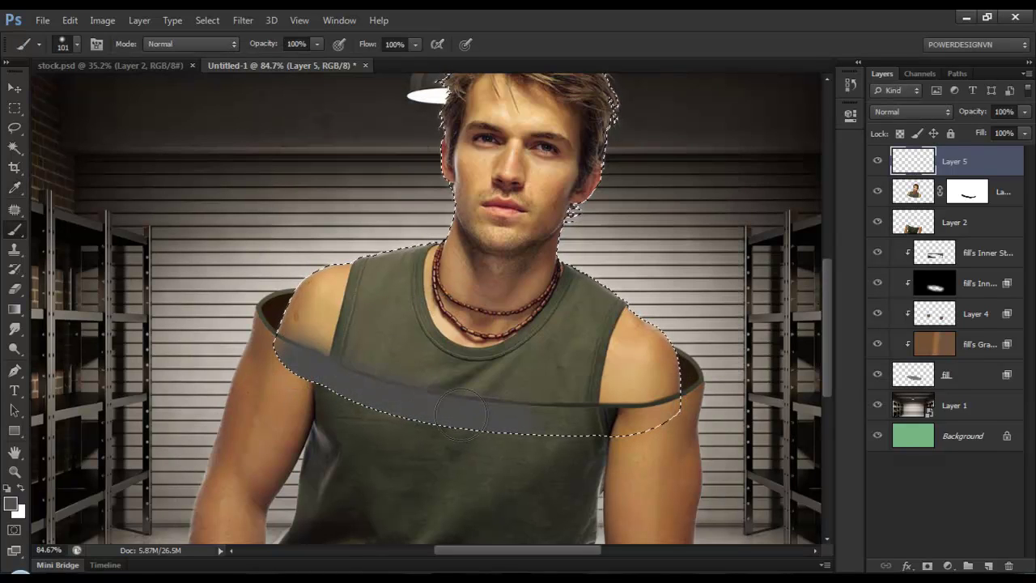
left_click_drag(460, 415, 648, 381)
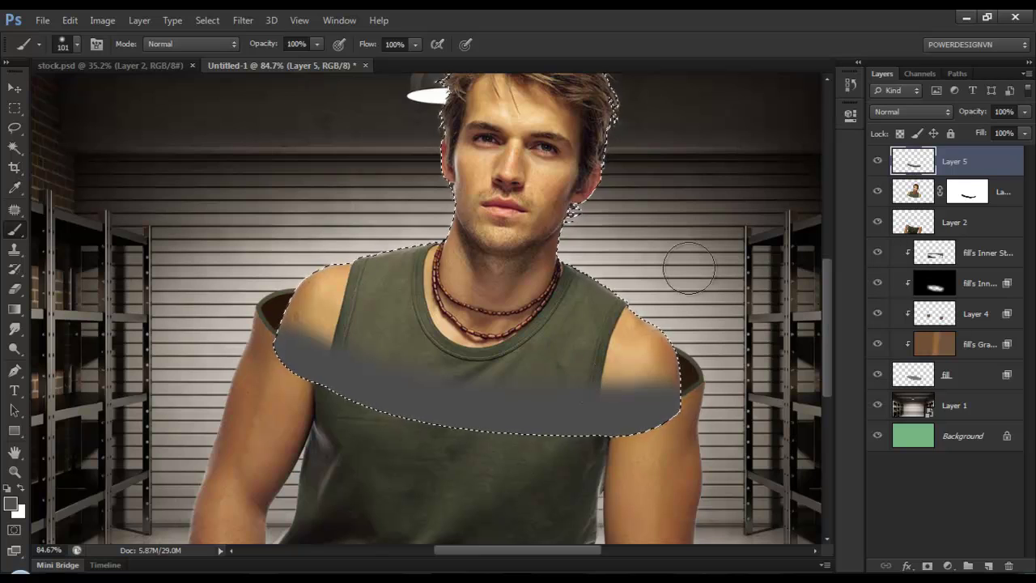
Gaussian-blur the painted band, deselect, and set the layer to Multiply at 76% opacity
left_click(243, 20)
mouse_move(324, 174)
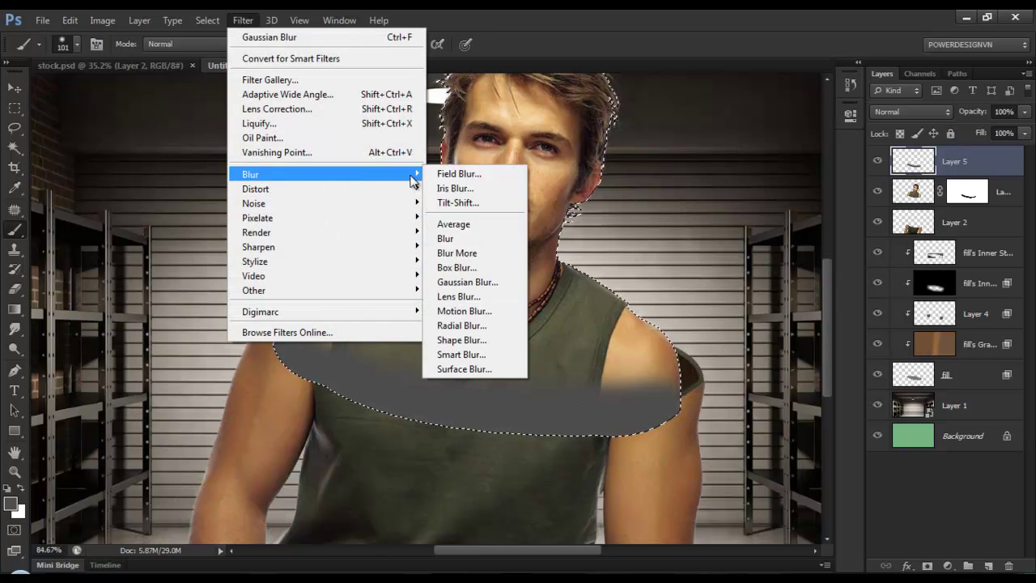
left_click(467, 282)
key("Return")
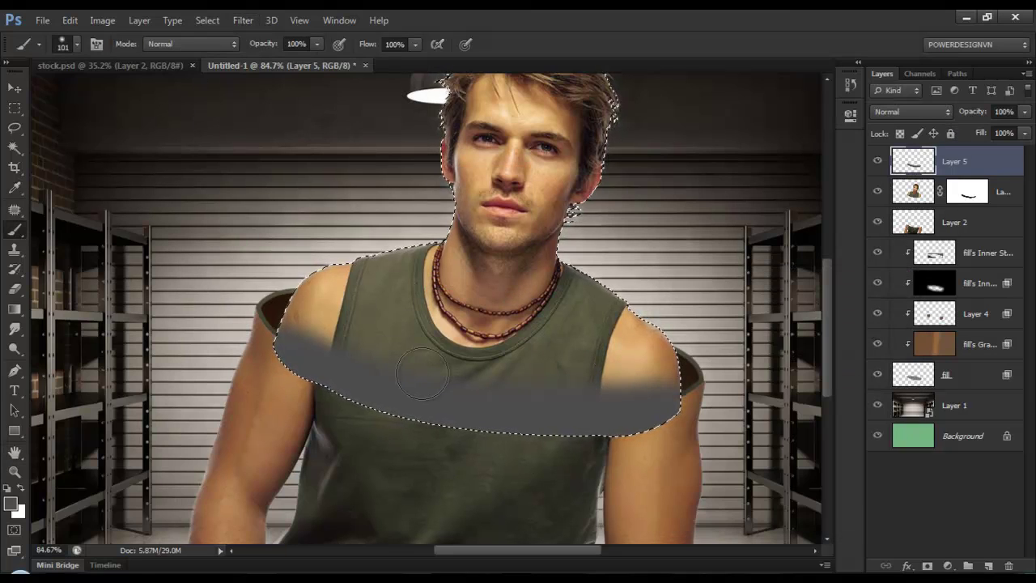
left_click(208, 20)
left_click(218, 51)
left_click(940, 111)
left_click(898, 158)
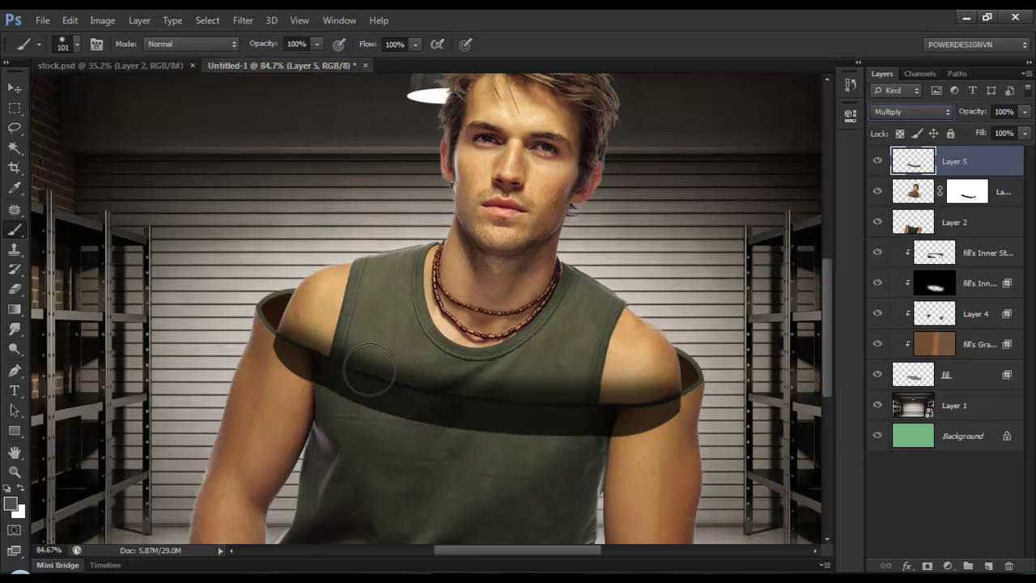
left_click_drag(1017, 129, 999, 129)
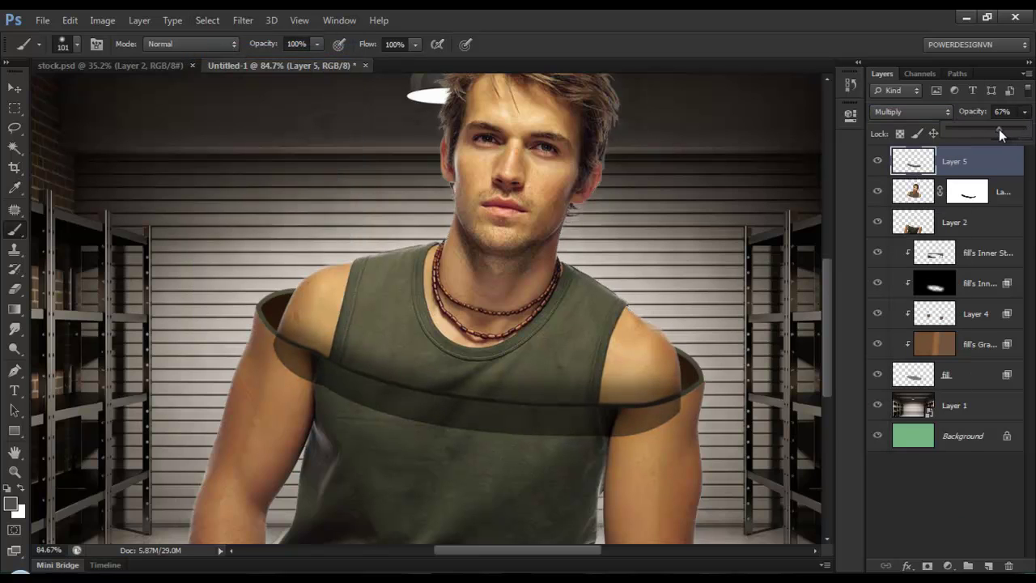
Load Layer 3's mask as a selection and use it to mask the shadow layer
left_click(965, 193)
right_click(970, 195)
left_click(890, 270)
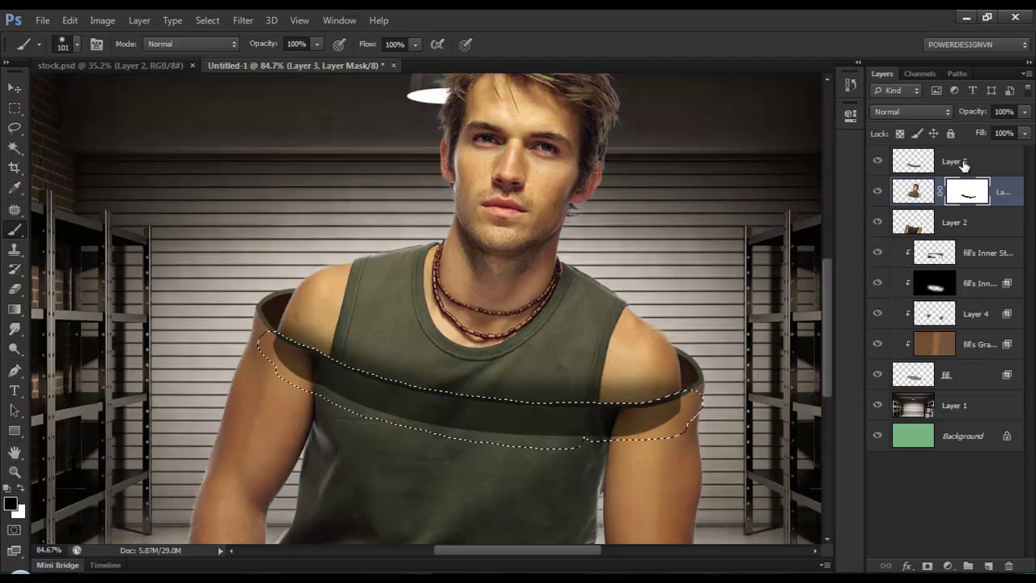
left_click(952, 161)
right_click(952, 161)
left_click(951, 160)
right_click(952, 160)
left_click(952, 160)
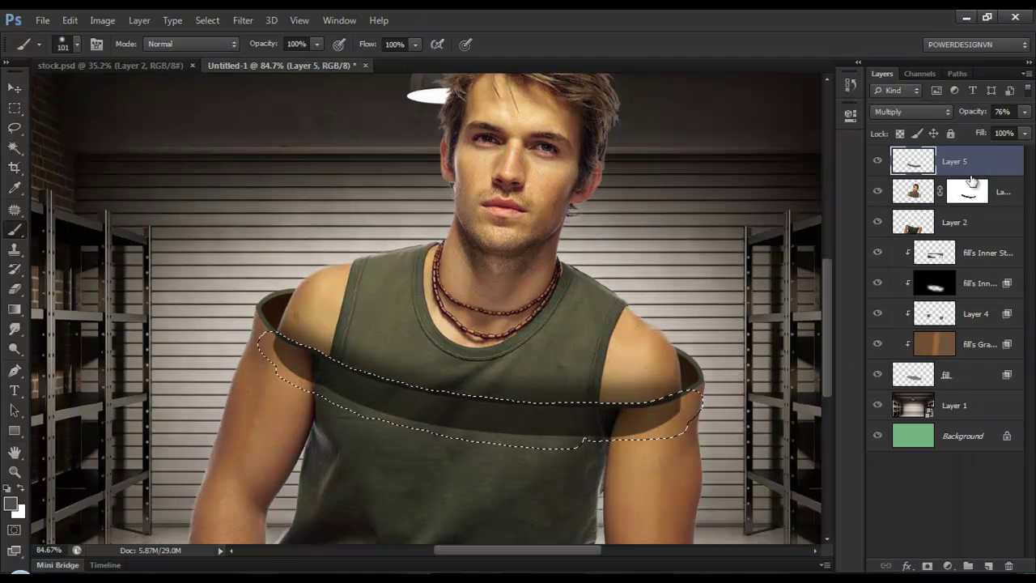
left_click(963, 192)
right_click(964, 192)
key("Escape")
left_click(955, 161)
left_click(927, 565)
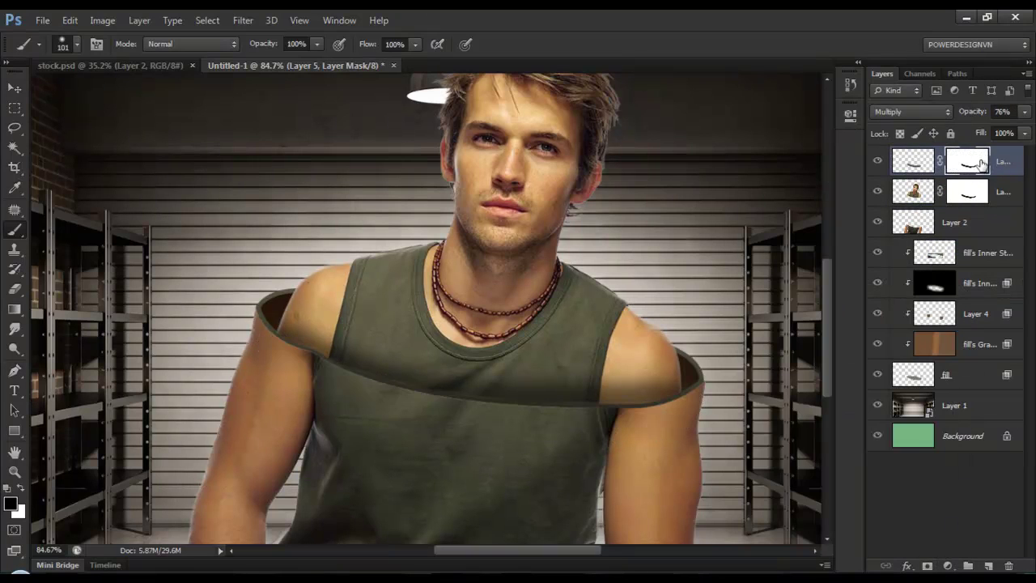
scroll(435, 342, "down", 5)
scroll(444, 382, "up", 1)
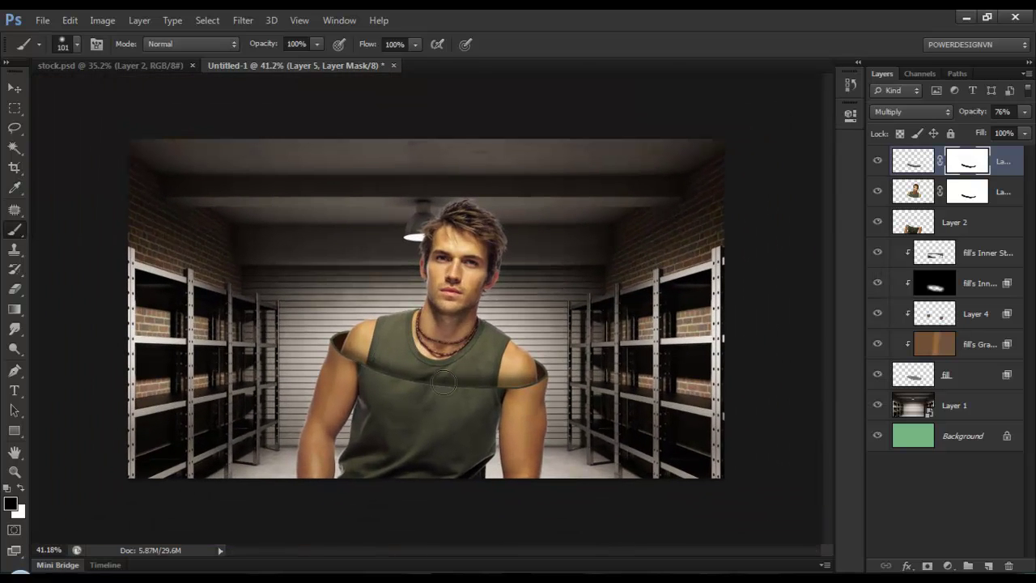
Shift the garage backdrop layer to recentre the lamp
left_click(962, 399)
key("v")
mouse_move(246, 326)
left_mouse_down()
mouse_move(272, 302)
mouse_move(284, 320)
left_mouse_up()
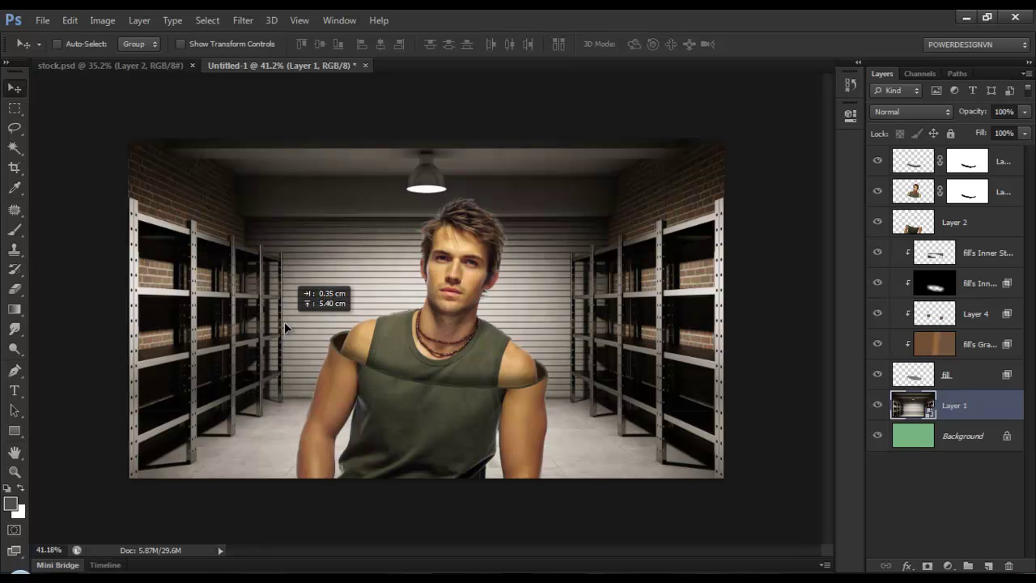
Add a Multiply Gradient Overlay effect to the garage backdrop layer
left_click(907, 566)
left_click(907, 502)
left_click(566, 245)
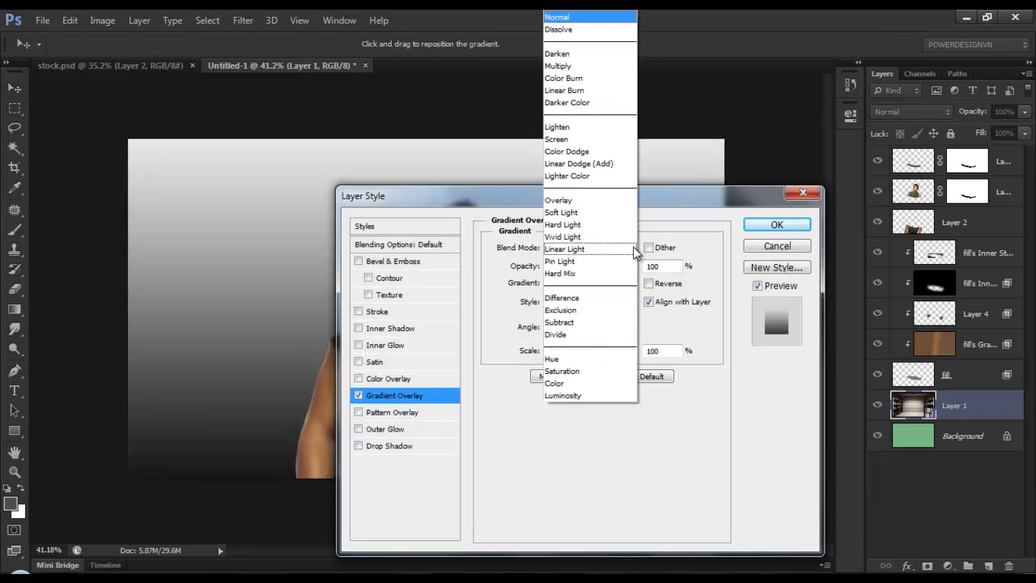
left_click(518, 58)
mouse_move(528, 199)
left_mouse_down()
mouse_move(592, 469)
mouse_move(748, 140)
left_mouse_up()
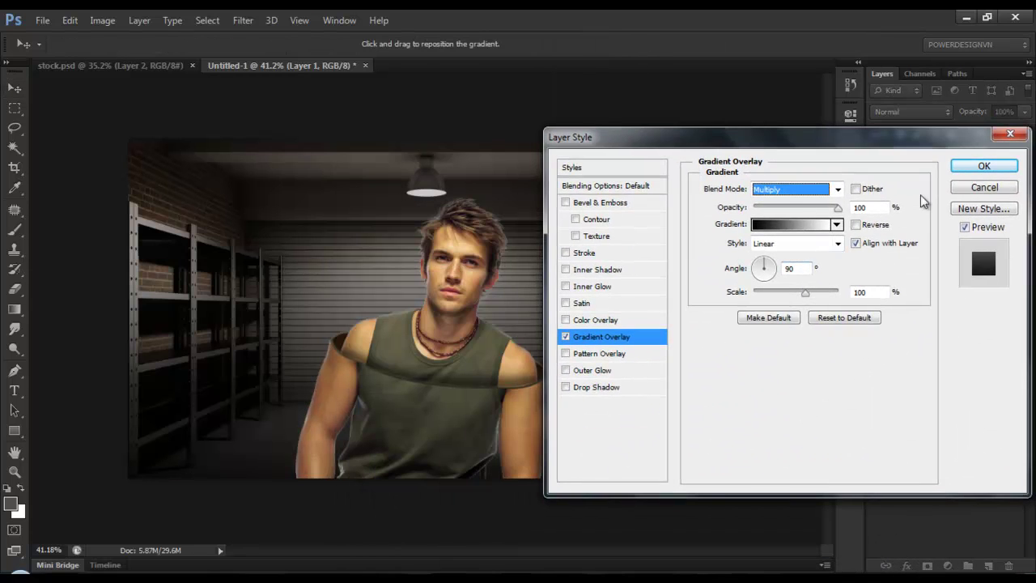
left_click(982, 164)
Add a top Hue/Saturation adjustment layer with Saturation at -43
left_click(987, 162)
left_click(948, 566)
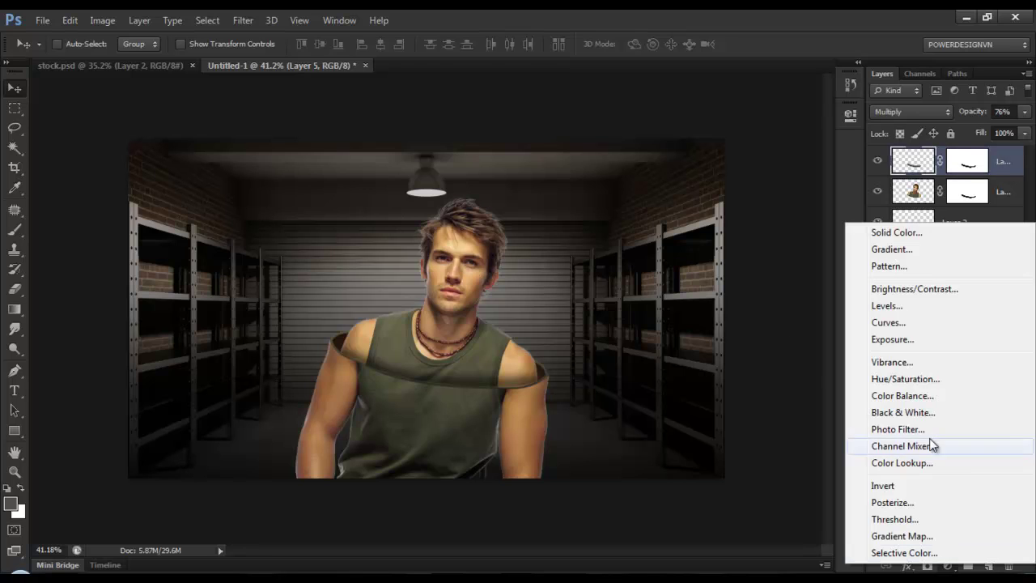
left_click(890, 380)
left_click_drag(720, 240, 687, 241)
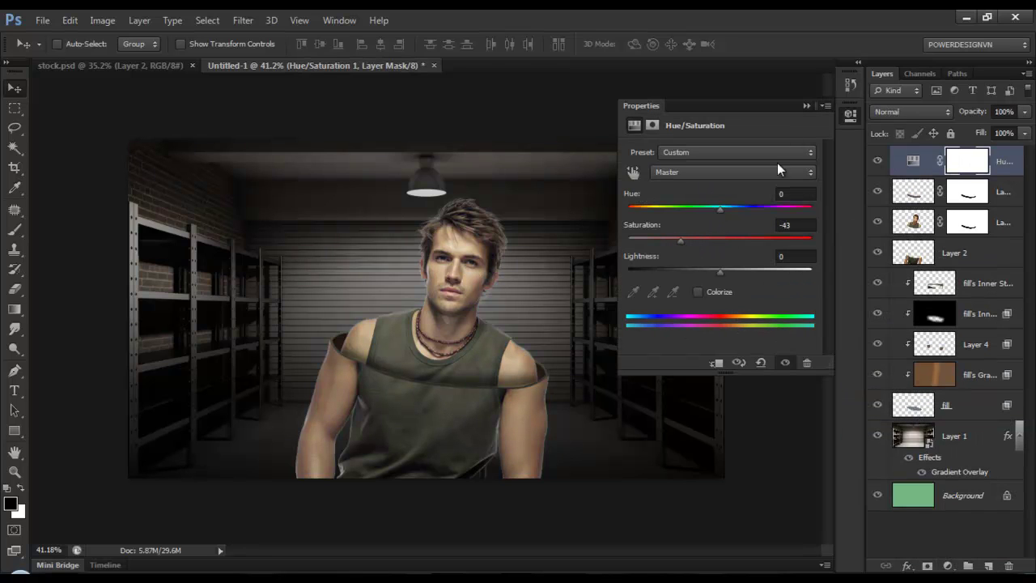
left_click(840, 180)
key("ctrl+plus")
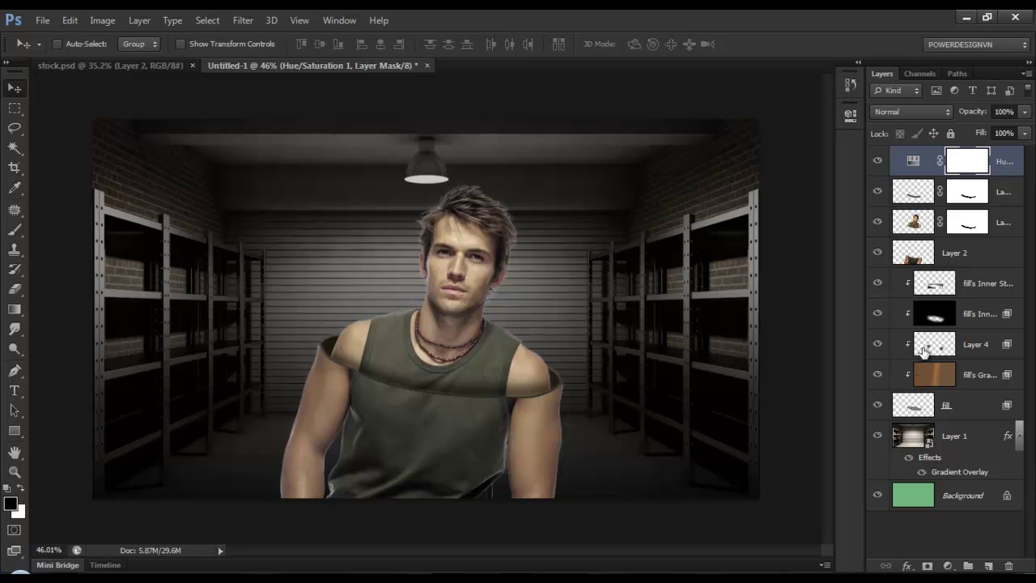
left_click(954, 437)
scroll(425, 157, "up", 1)
scroll(425, 158, "up", 7)
Duplicate the light layer and select the light copy
key("w")
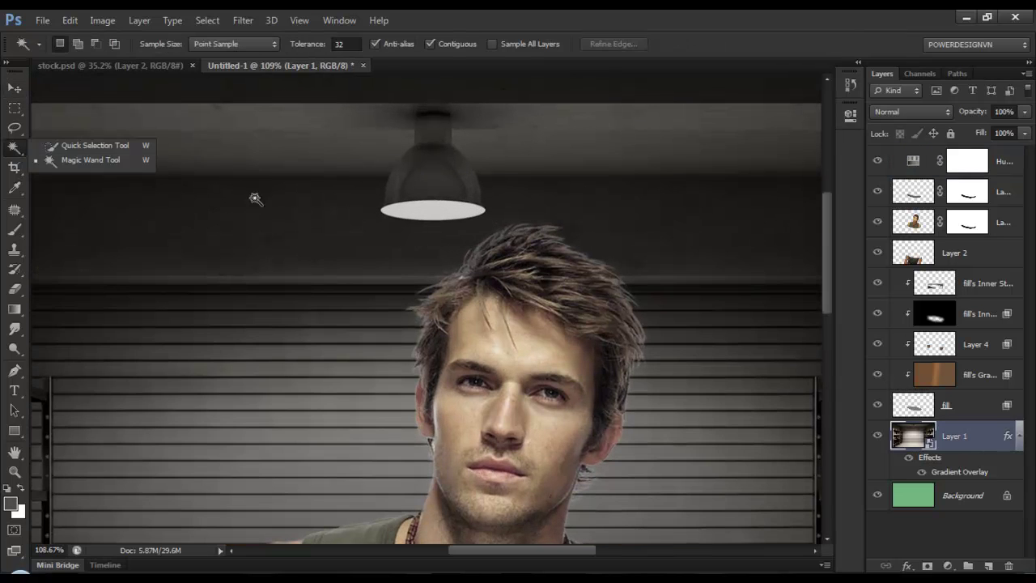
scroll(593, 354, "down", 6)
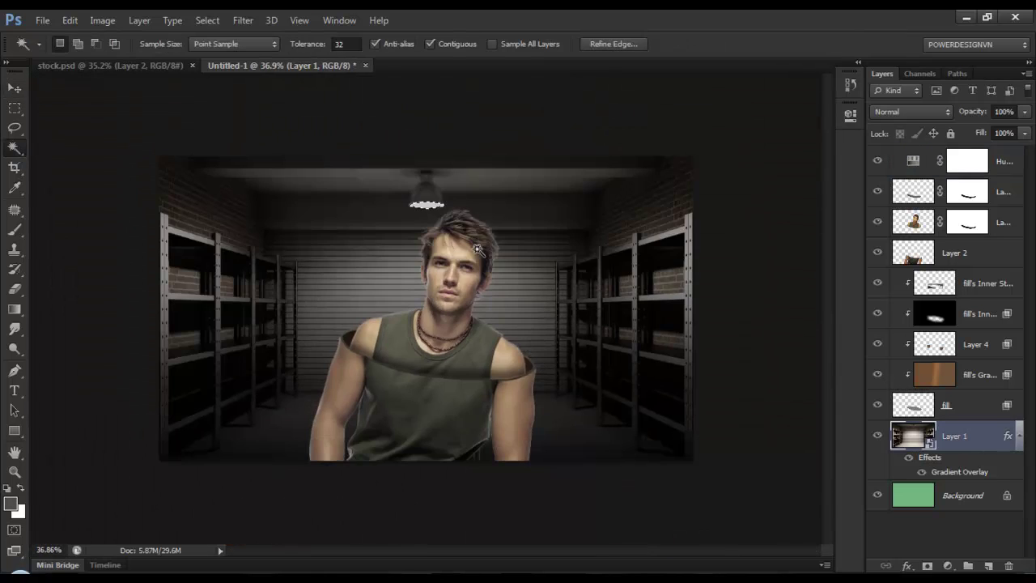
left_click(990, 565)
type("light")
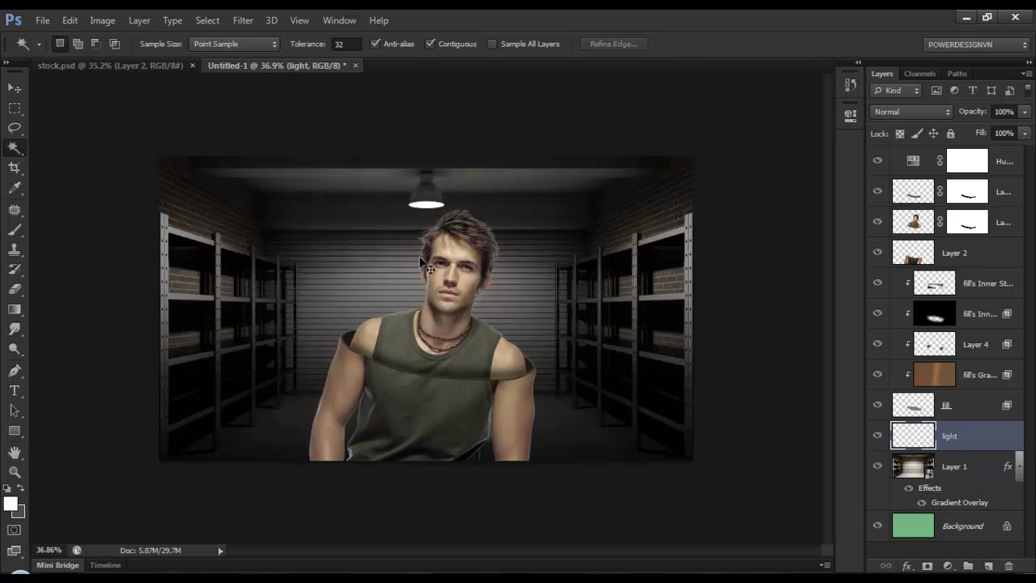
scroll(419, 256, "up", 1)
left_click_drag(988, 437, 989, 565)
left_click(958, 467)
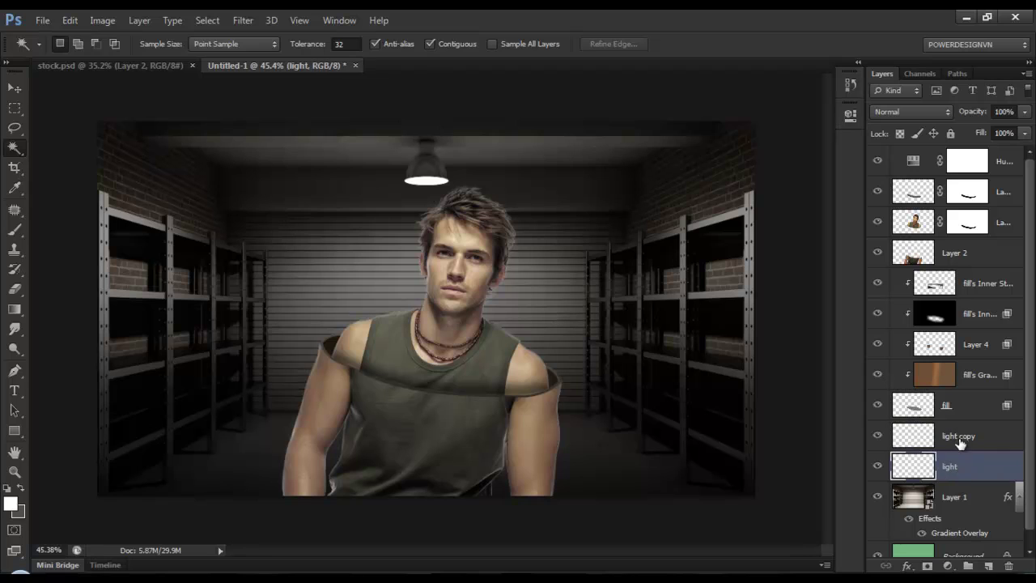
left_click(959, 441)
Apply a 90° Motion Blur with distance 656 px to the light copy
left_click(242, 20)
left_click(444, 313)
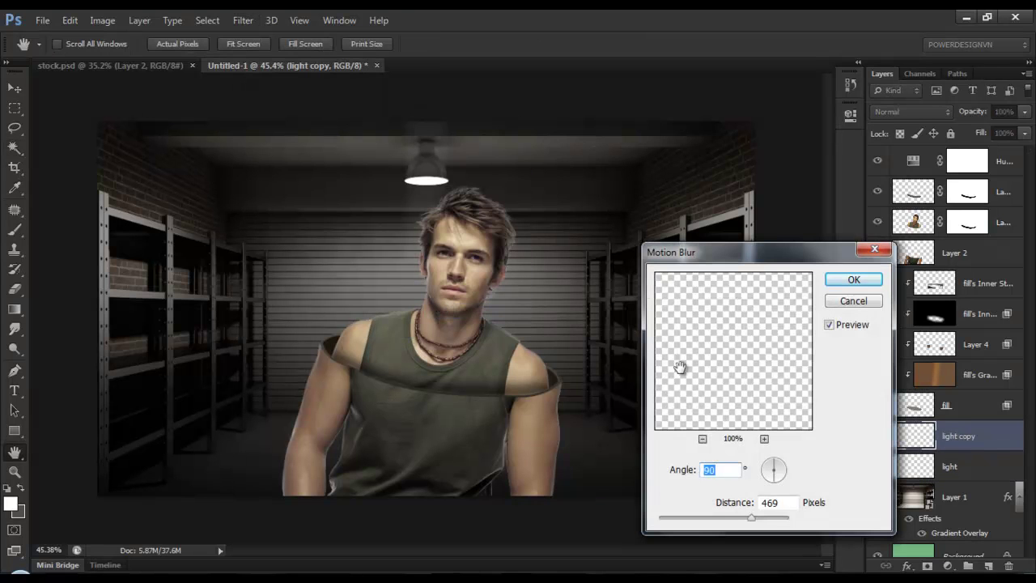
left_click_drag(769, 522, 756, 523)
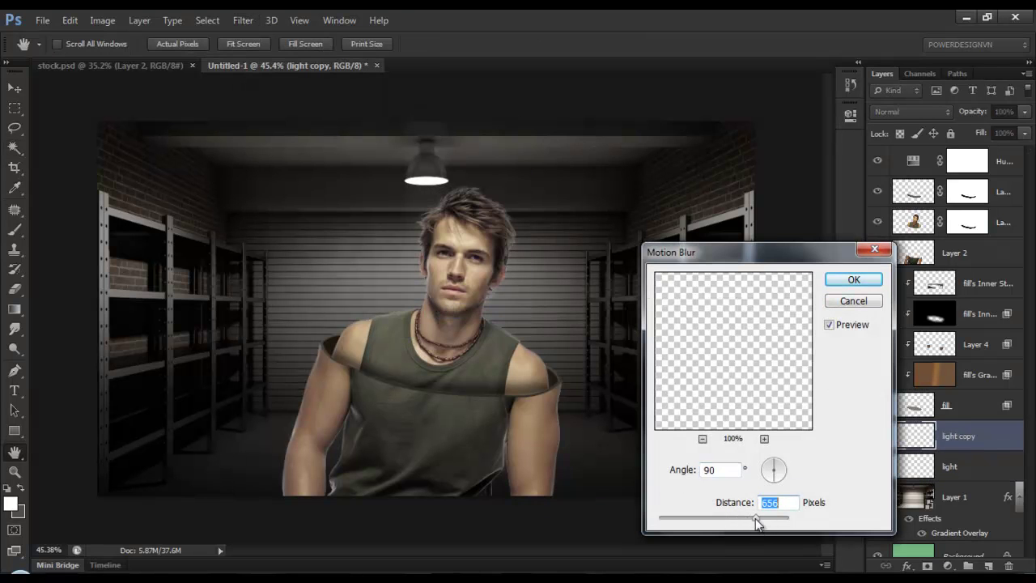
key("Return")
Duplicate the blurred light, merge the two copies, and reposition the merged layer in the stack
key("w")
scroll(987, 450, "down", 1)
key("ctrl+j")
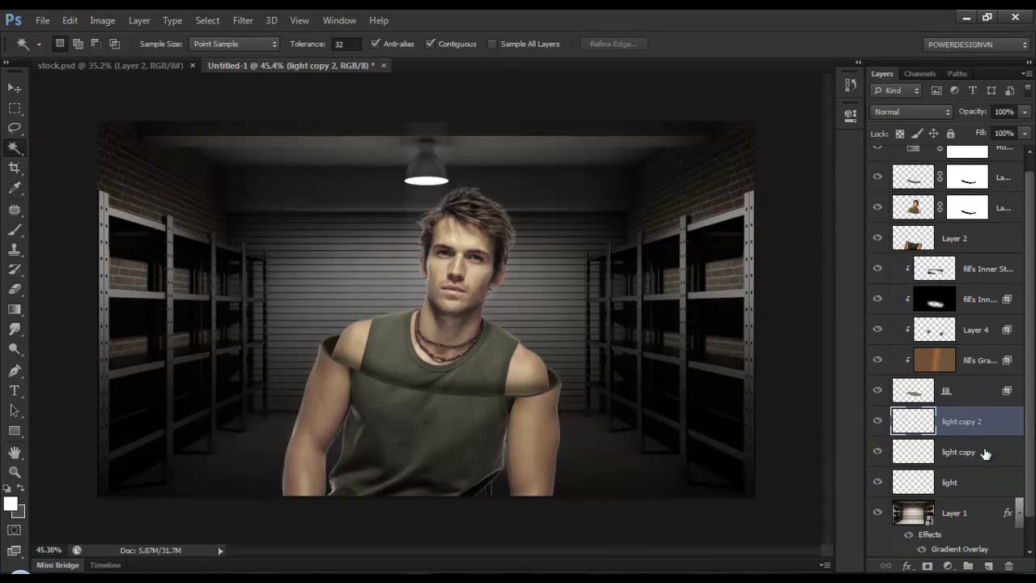
left_click(984, 451, "shift")
key("ctrl+e")
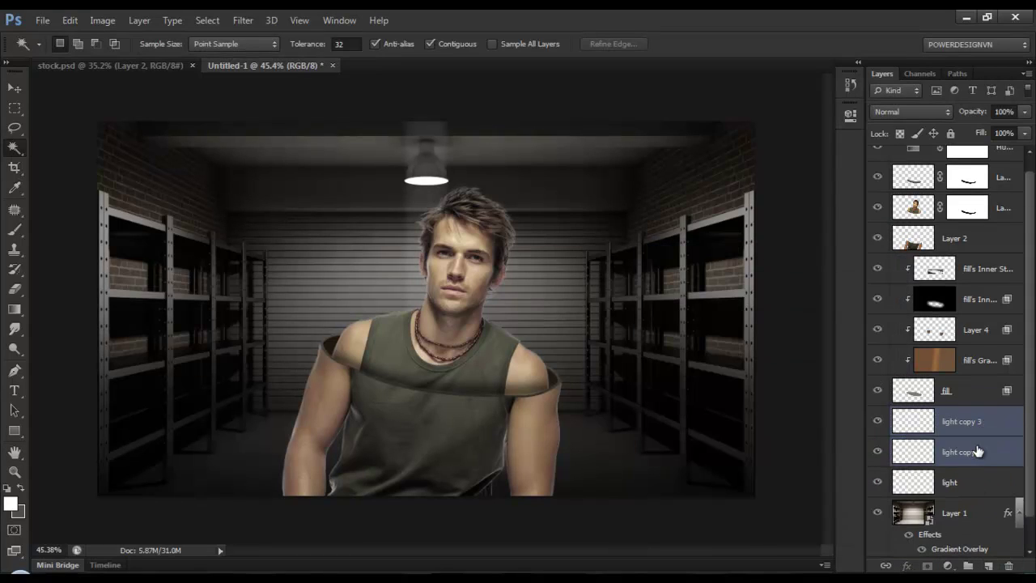
left_click_drag(980, 430, 987, 528)
Brighten the beam by duplicating and merging twice more into light copy 5
key("ctrl+j")
left_click(980, 451, "shift")
key("ctrl+e")
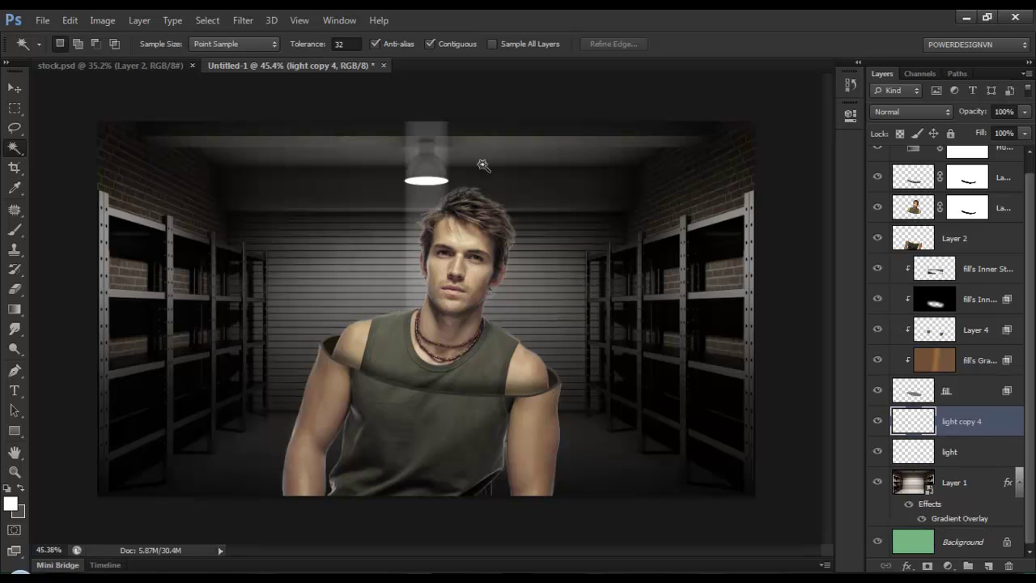
key("v")
key("ctrl+j")
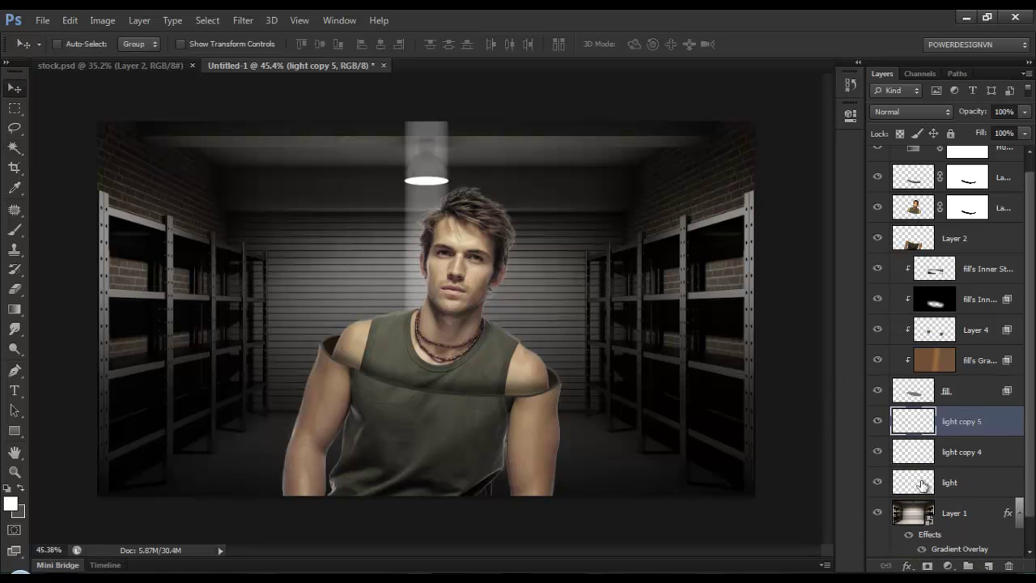
left_click(969, 460, "shift")
key("ctrl+e")
scroll(421, 219, "up", 2)
scroll(421, 219, "up", 3)
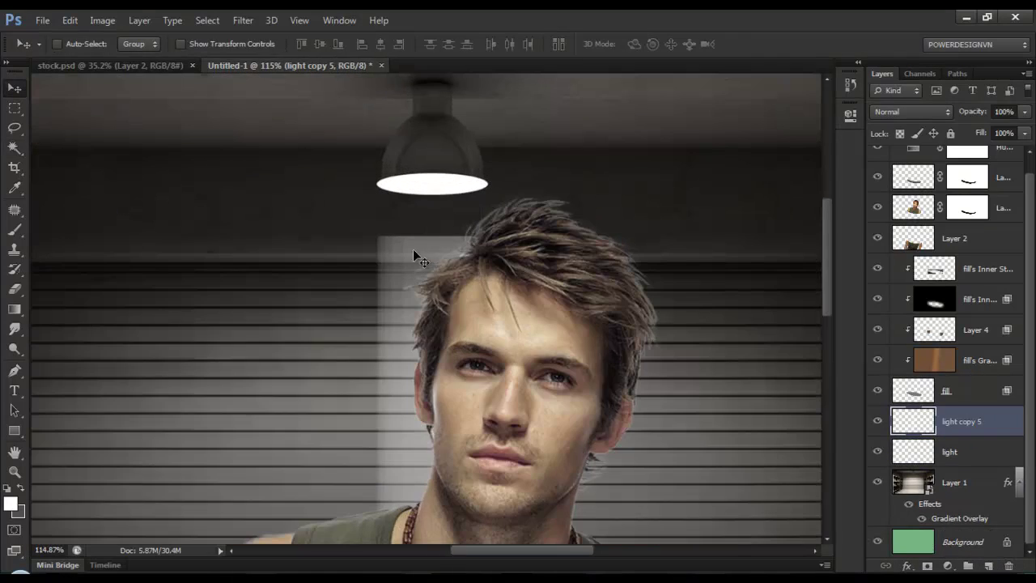
scroll(419, 220, "down", 4)
scroll(419, 220, "down", 1)
Perspective-transform the beam into a wide cone stretched down past the floor
key("ctrl+t")
right_click(429, 112)
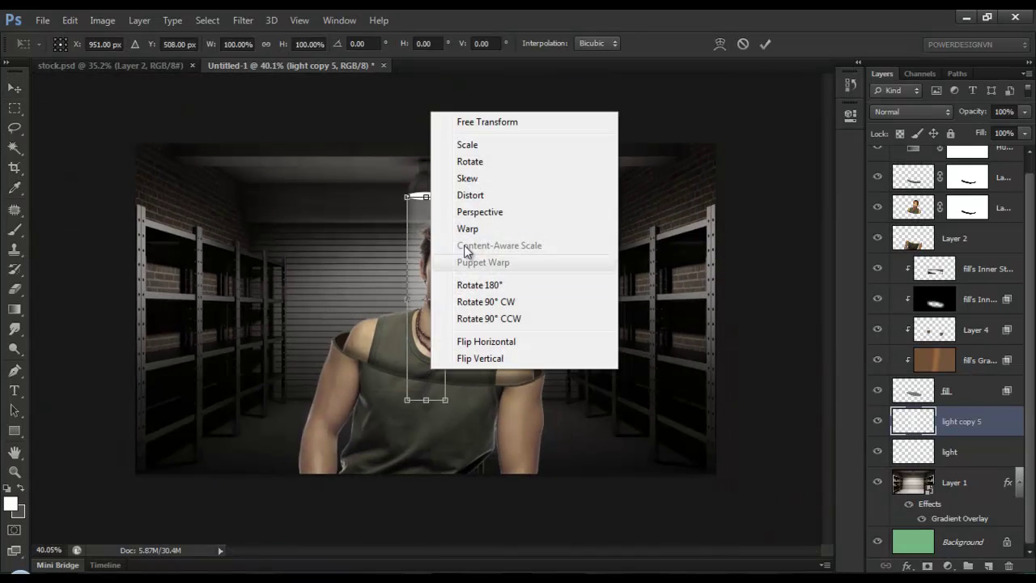
left_click(362, 403)
left_click_drag(402, 399, 162, 397)
right_click(408, 281)
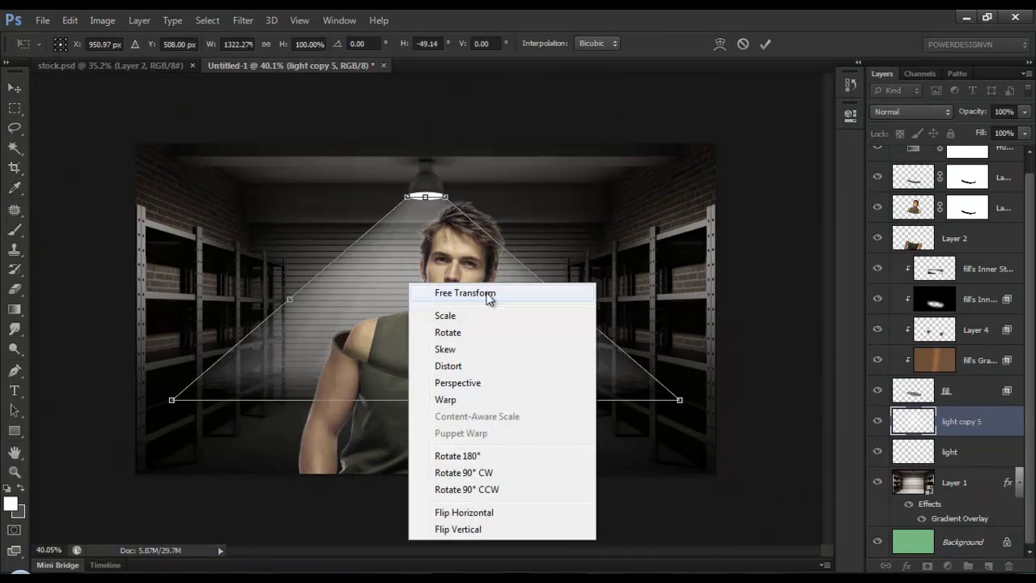
left_click(488, 298)
left_click_drag(426, 399, 441, 510)
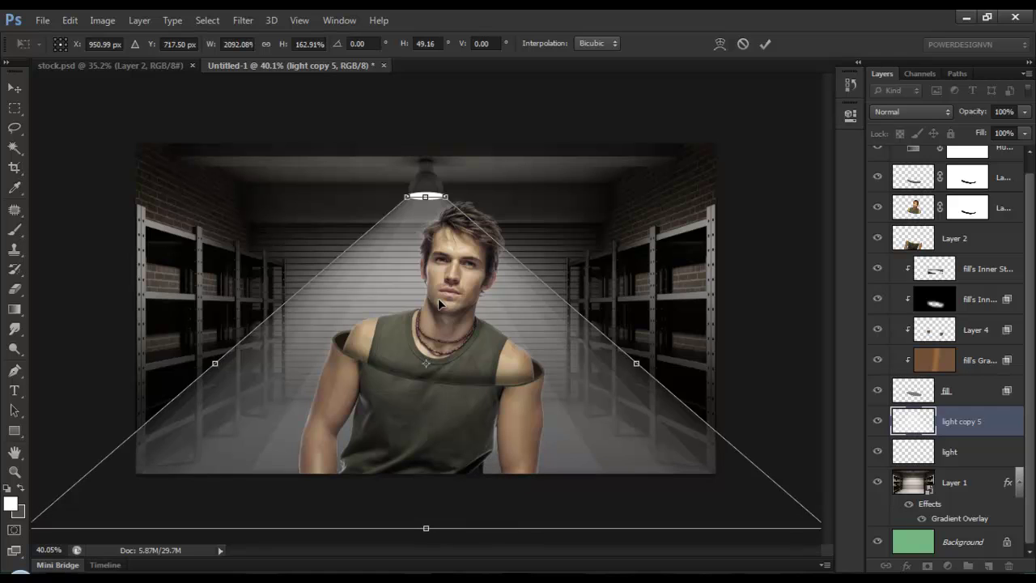
double_click(438, 298)
Gaussian-blur the beam with radius 3.8
left_click(243, 20)
left_click(521, 212)
left_click_drag(703, 509, 709, 510)
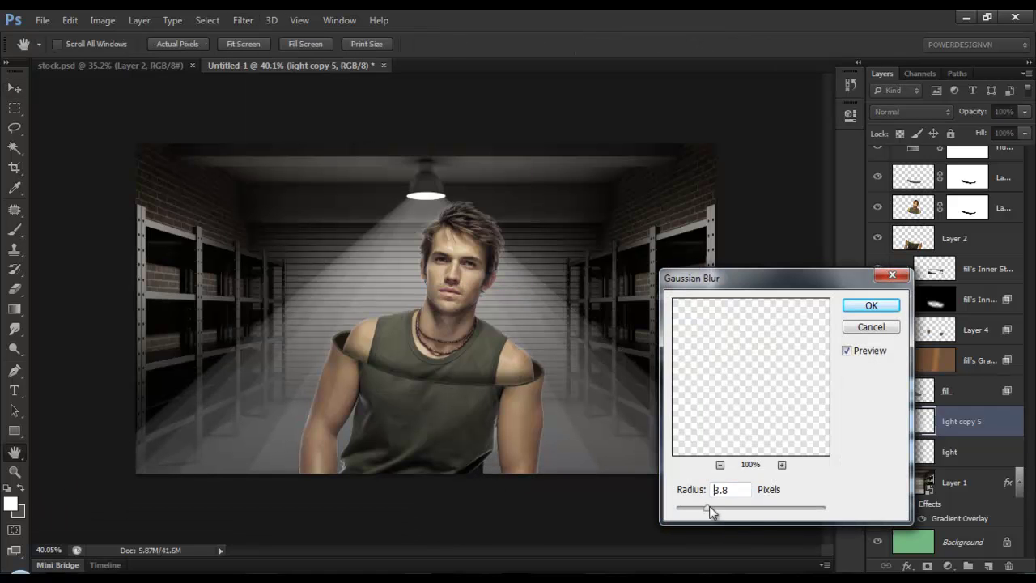
left_click(871, 305)
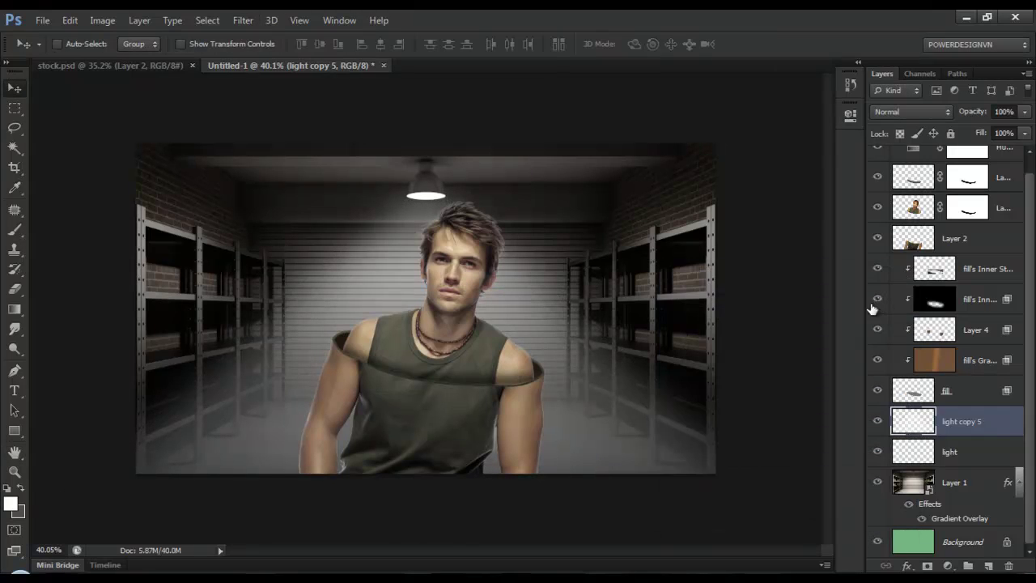
Duplicate the light layer and Gaussian-blur the light layer at radius 4.7
left_click(967, 453)
left_click_drag(973, 472, 987, 566)
left_click(986, 484)
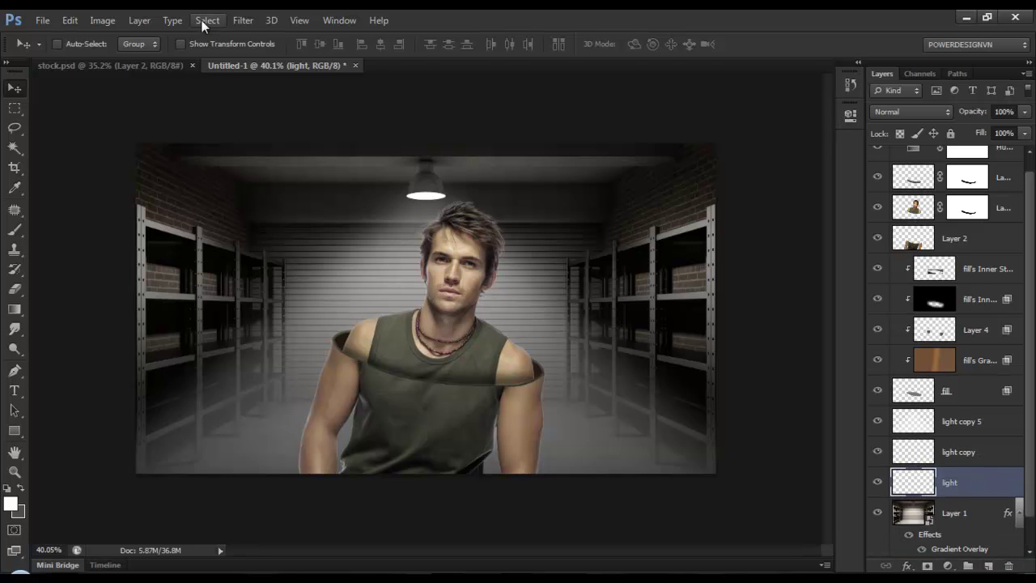
left_click(242, 20)
left_click(462, 279)
left_click_drag(709, 508, 713, 508)
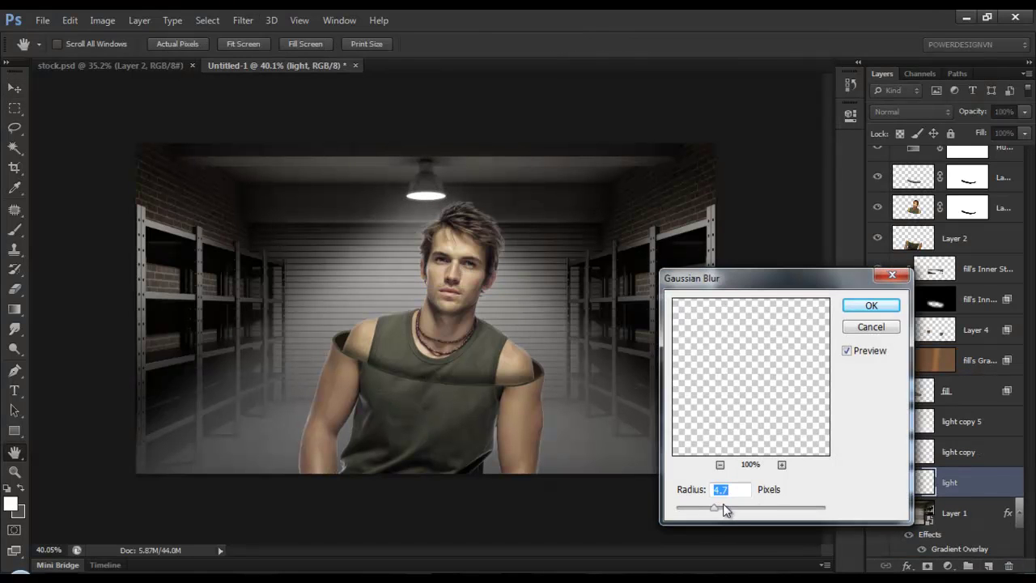
key("Return")
Add light copy and light copy 2 as extra beam layers
left_click_drag(980, 462, 987, 566)
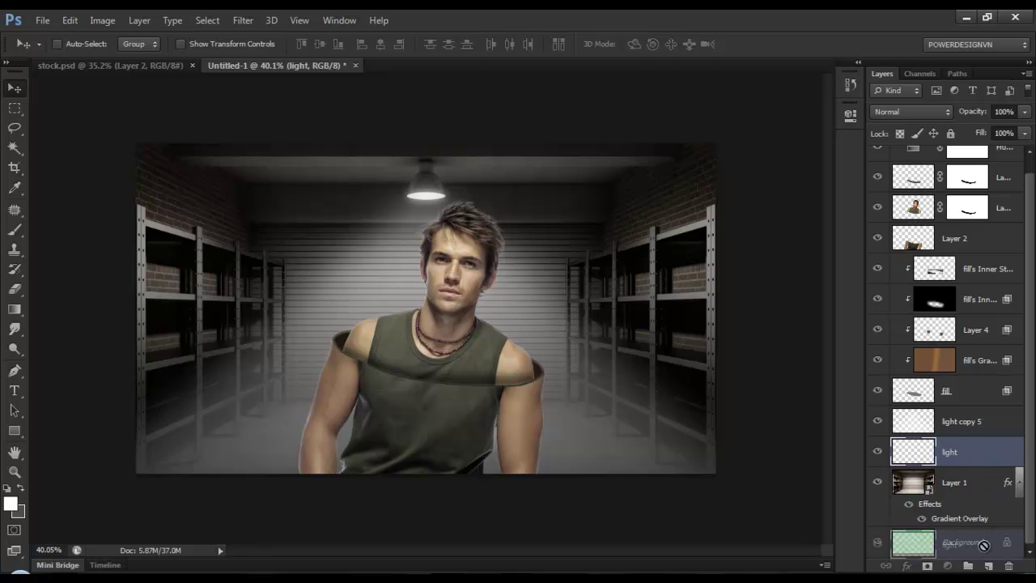
left_click_drag(979, 486, 987, 566)
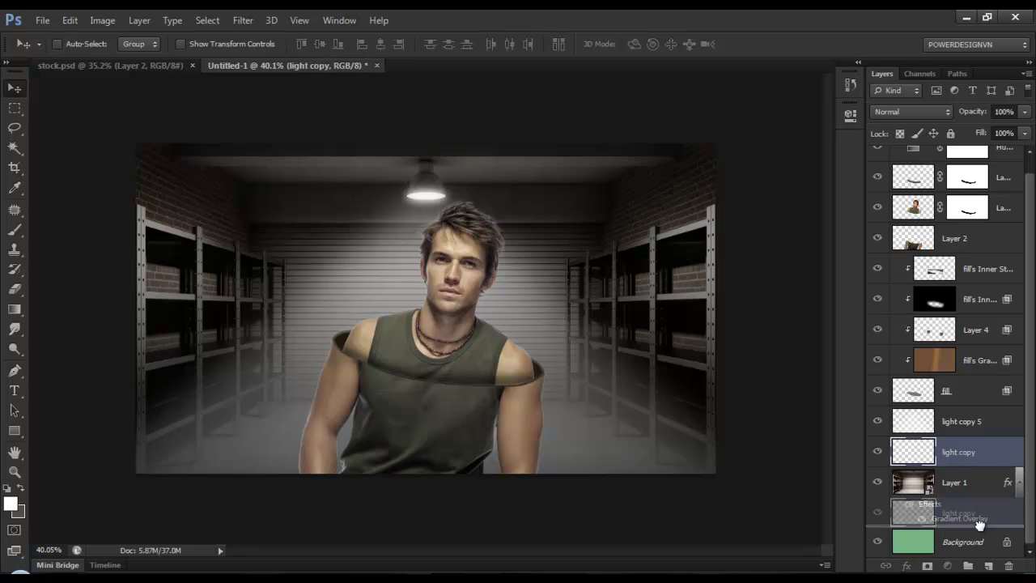
scroll(1021, 247, "down", 1)
scroll(1021, 247, "up", 2)
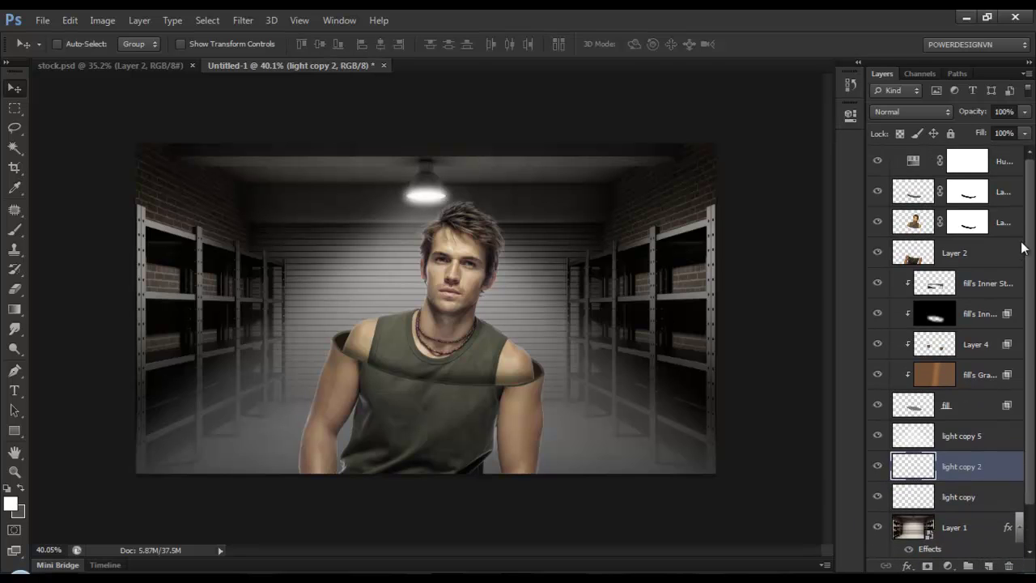
On a new top layer, paint grey bands along the bottom and top, then stamp a merged copy
left_click(971, 161)
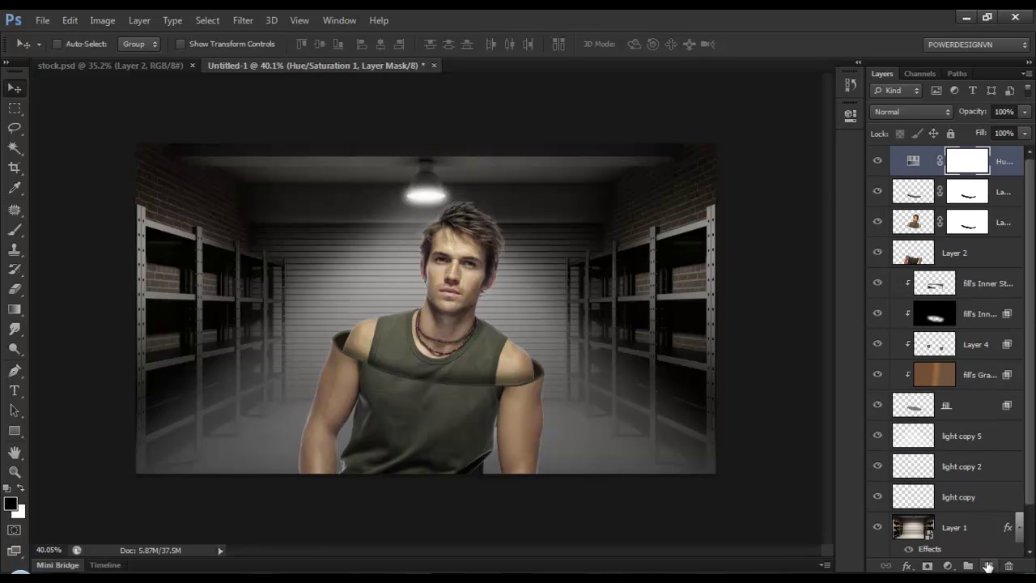
left_click(988, 566)
key("b")
left_click(11, 503)
left_click(321, 254)
key("Return")
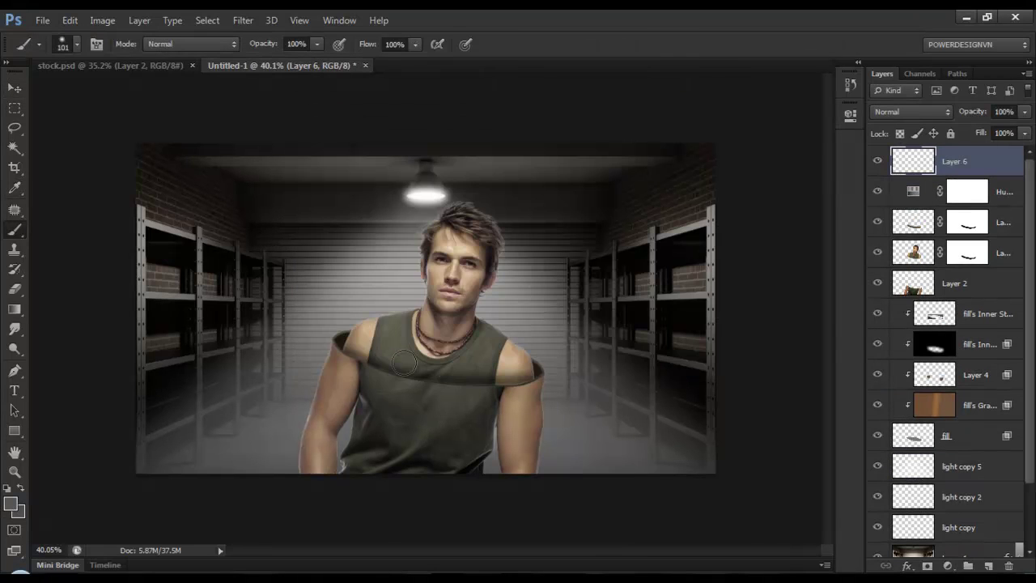
left_click_drag(292, 440, 768, 437)
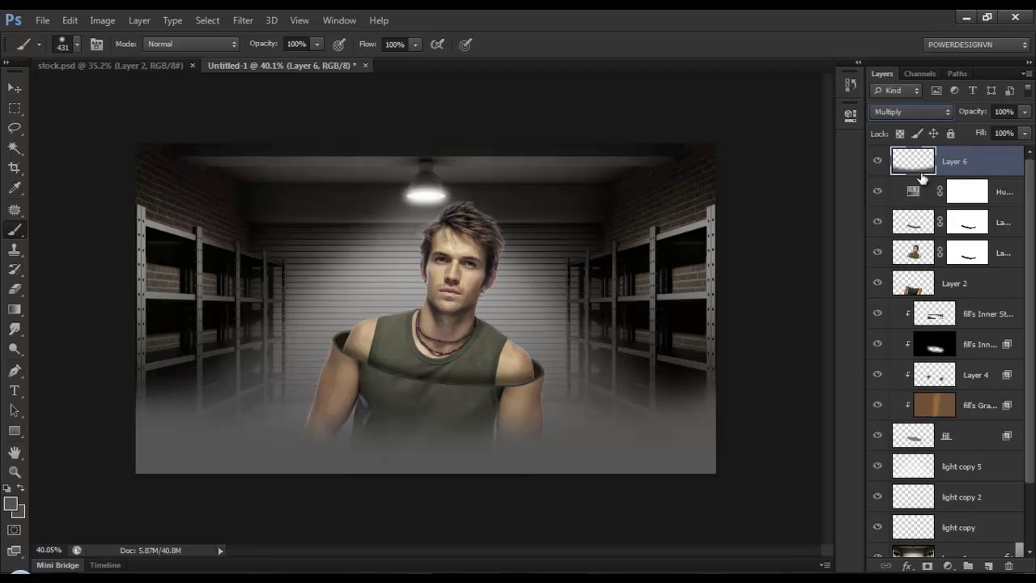
left_click_drag(73, 185, 728, 184)
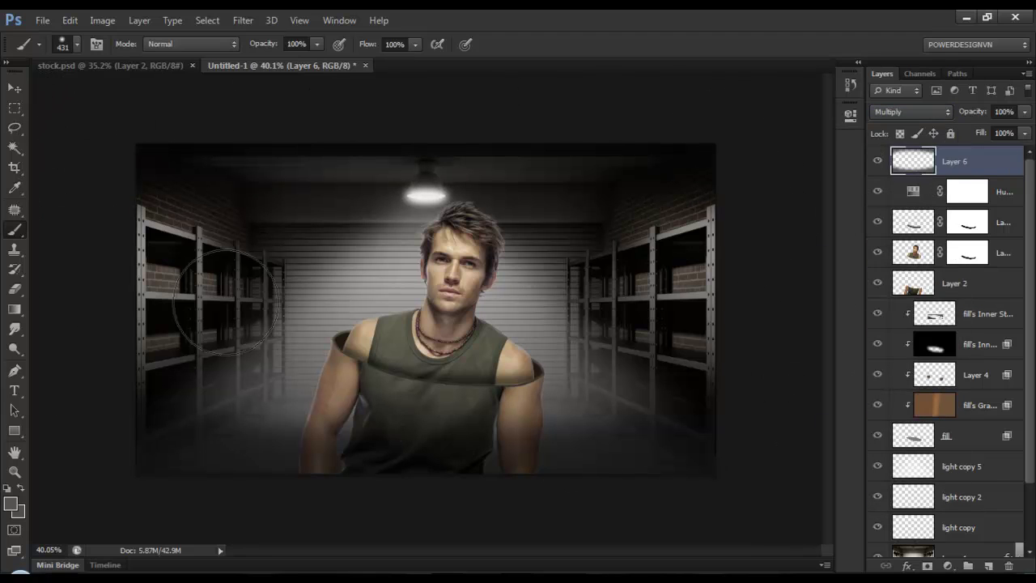
key("ctrl+alt+shift+e")
Sharpen merged Layer 7 with Unsharp Mask: amount 80%, radius 0.5 px, threshold 0
key("ctrl+plus")
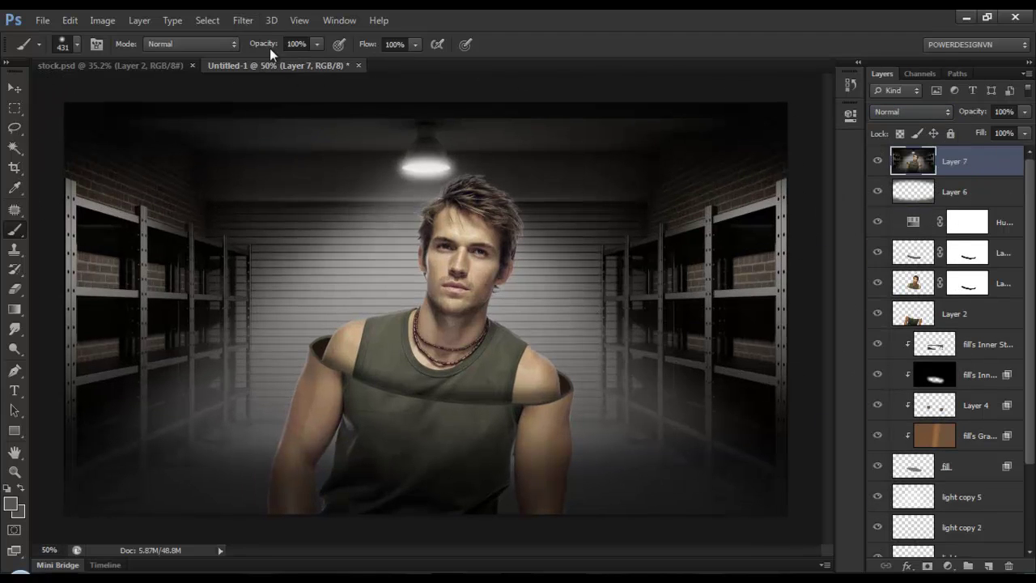
left_click(243, 19)
left_click(486, 301)
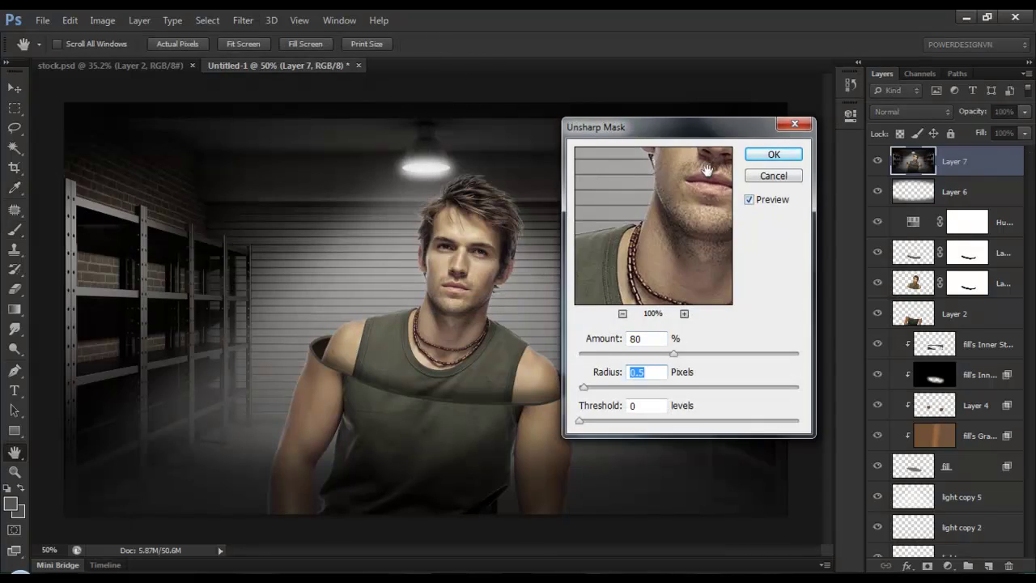
left_click_drag(706, 170, 751, 207)
left_click(773, 159)
key("b")
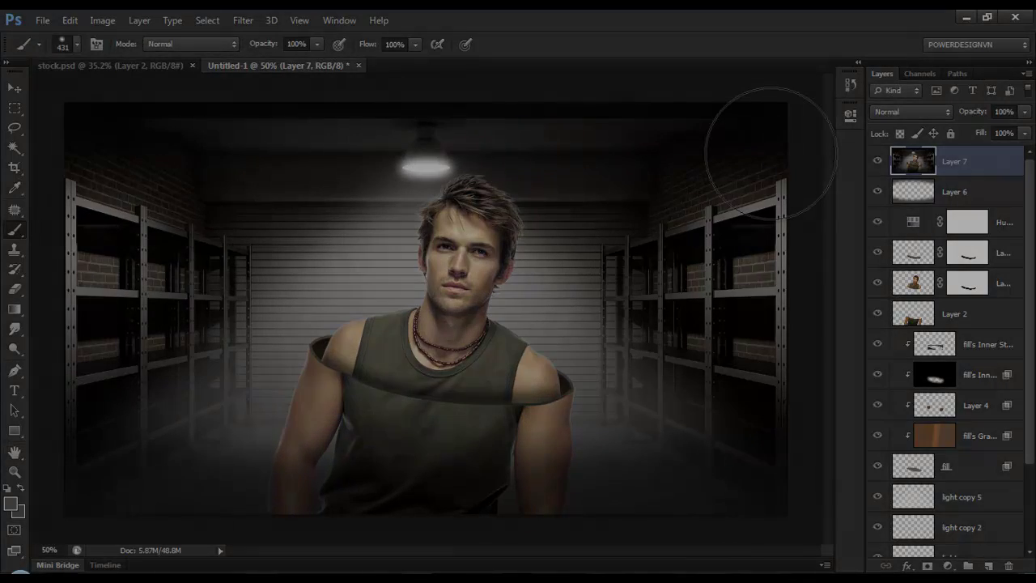